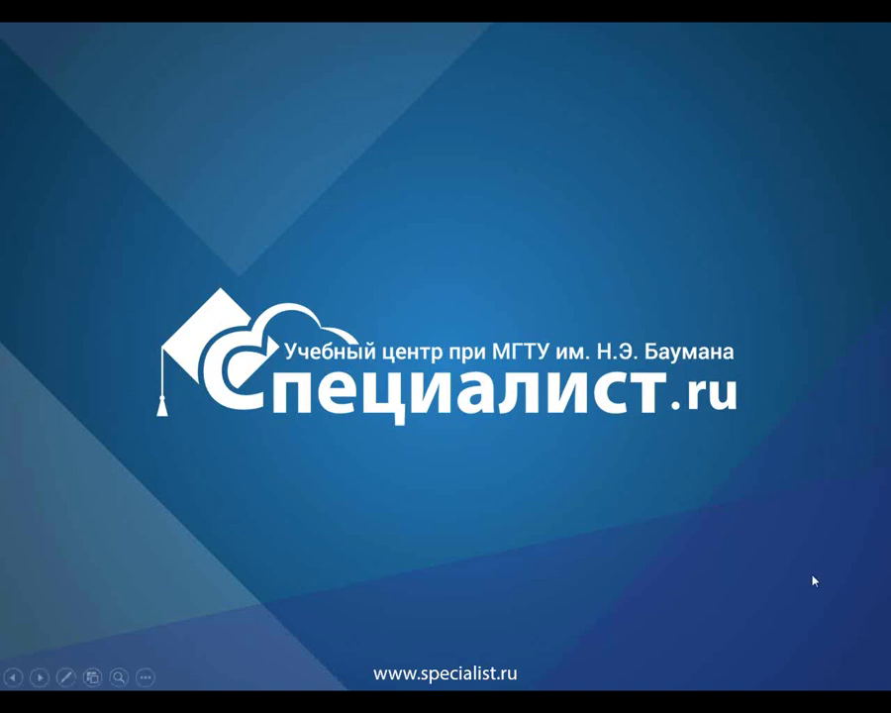
- Advance the slideshow to slide 4, 'Есть что прислать для показа?'
key(Right)
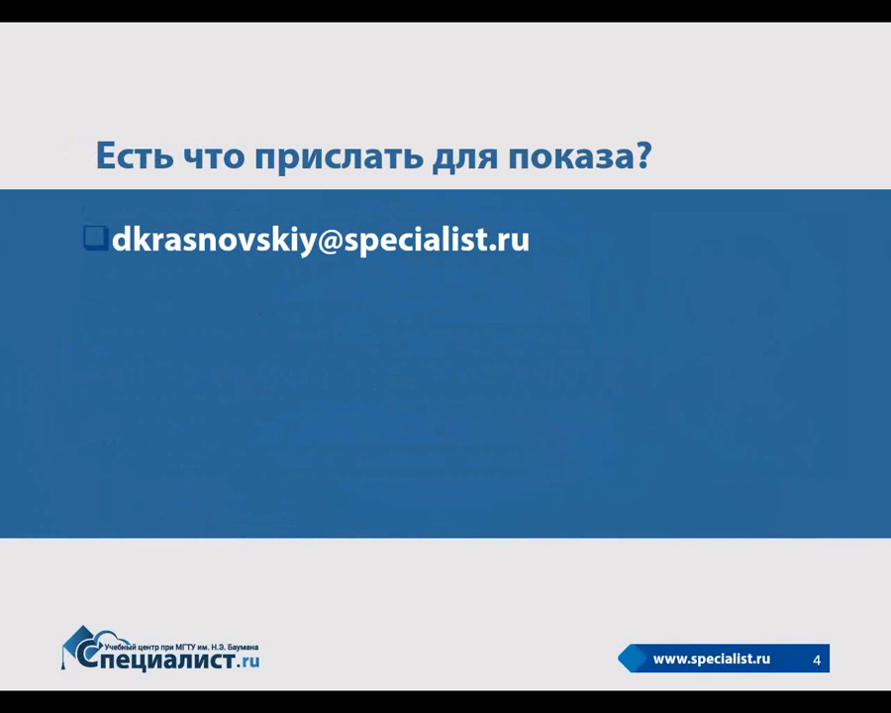
- Go to slide 5, 'Вопросы:', which lists three font topics
key(Right)
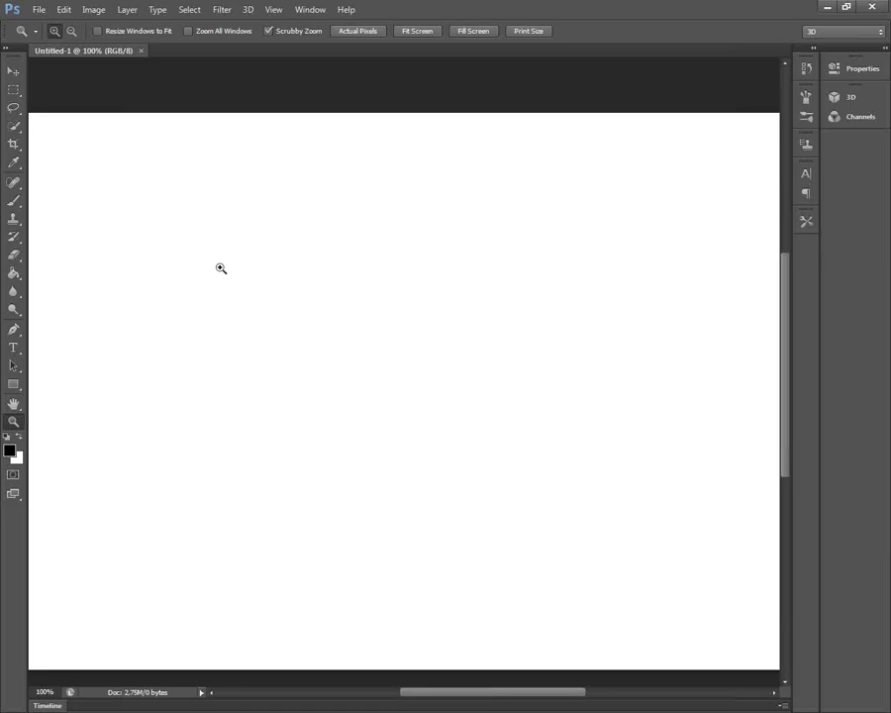
- Select the Brush Tool from the Tools panel
click(14, 203)
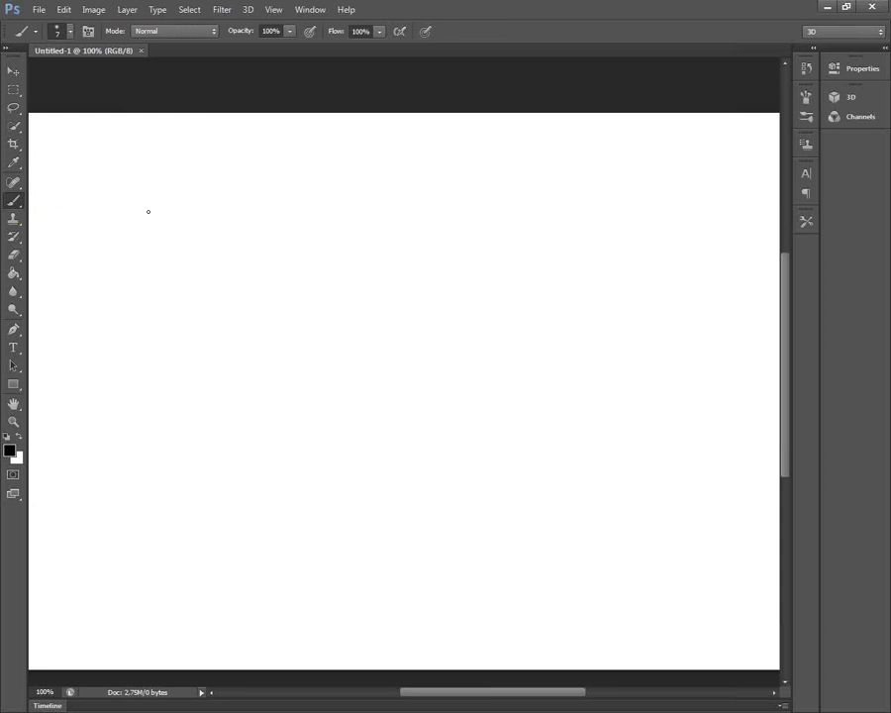
- Set the brush to size 15 and paint a double-lined serif А with crossbar and serifs
key(bracketright)
key(bracketright)
key(bracketright)
mouse_move(166, 183)
mouse_down()
mouse_move(113, 328)
mouse_move(147, 328)
mouse_up()
drag(182, 193, 126, 328)
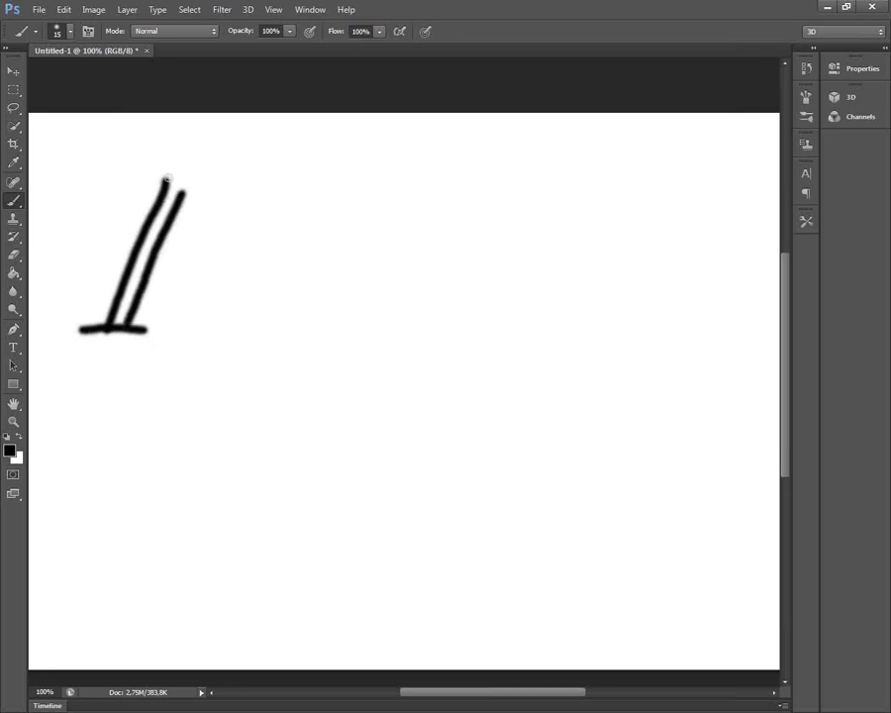
drag(185, 193, 243, 325)
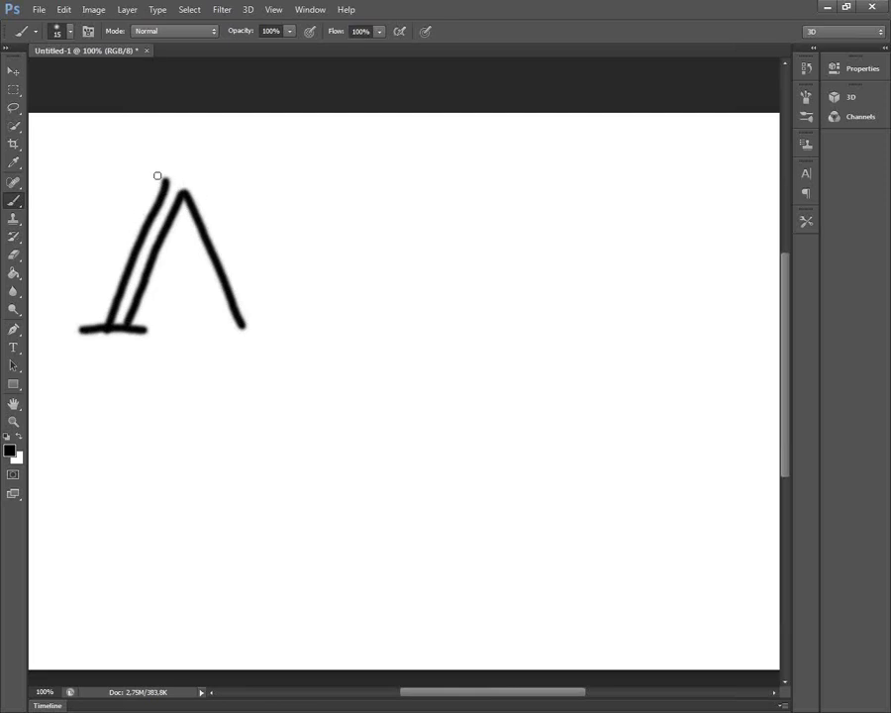
mouse_move(146, 179)
mouse_down()
mouse_move(226, 179)
mouse_move(218, 223)
mouse_move(271, 330)
mouse_up()
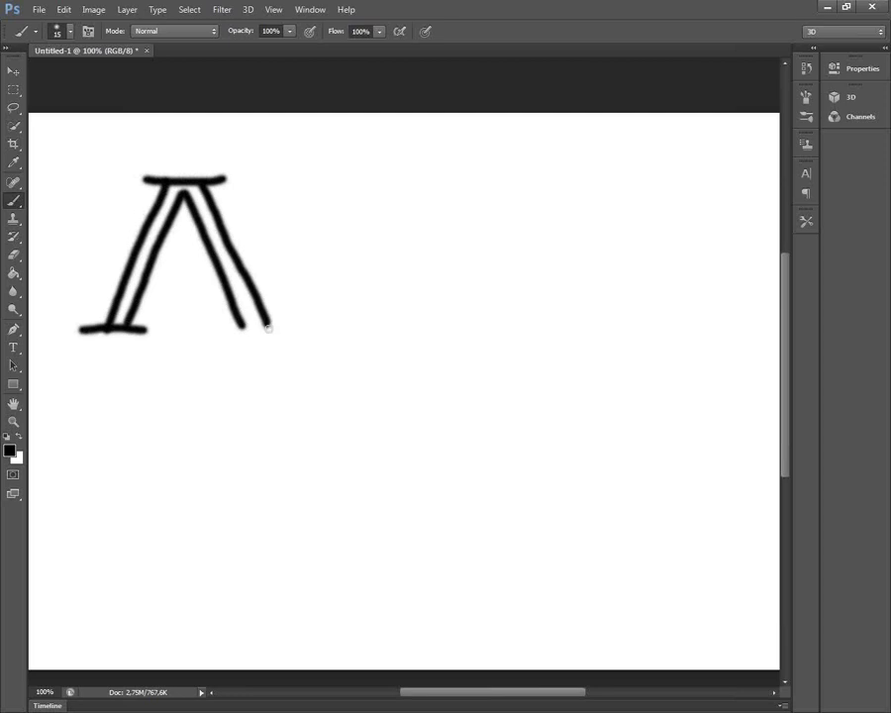
drag(212, 331, 290, 328)
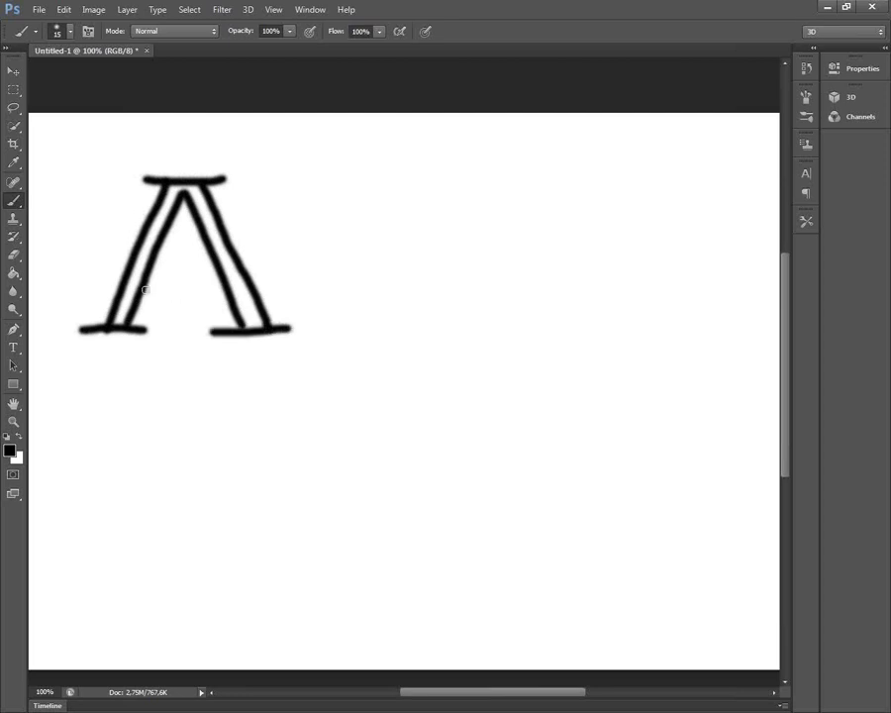
drag(141, 288, 222, 289)
- Paint a doubled stem, bowl and top bar forming the serif Б beside the А
drag(333, 169, 334, 319)
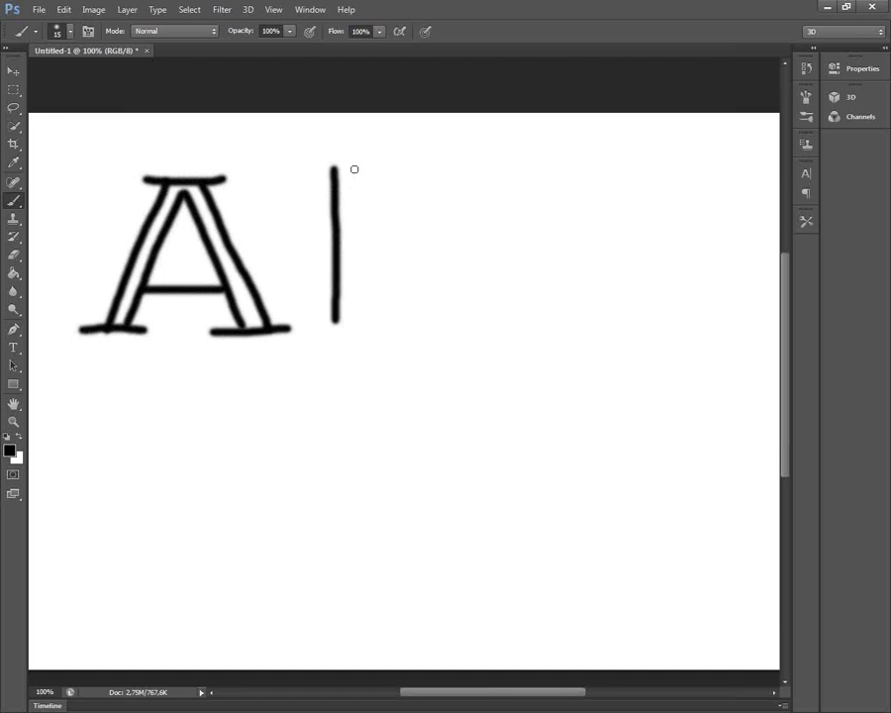
drag(354, 169, 360, 318)
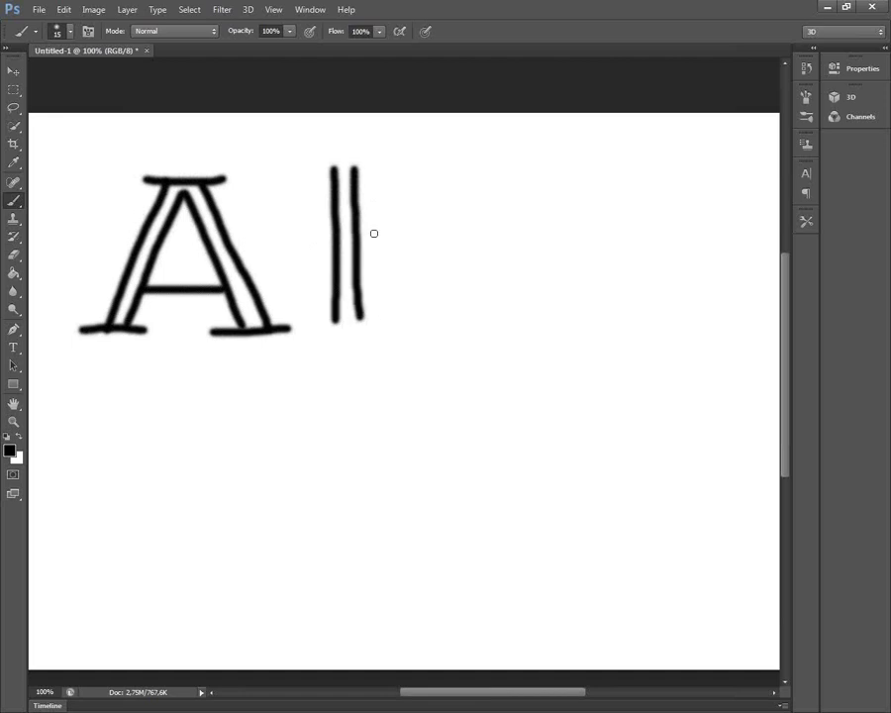
mouse_move(358, 224)
mouse_down()
mouse_move(406, 226)
mouse_move(416, 264)
mouse_move(401, 297)
mouse_move(368, 313)
mouse_up()
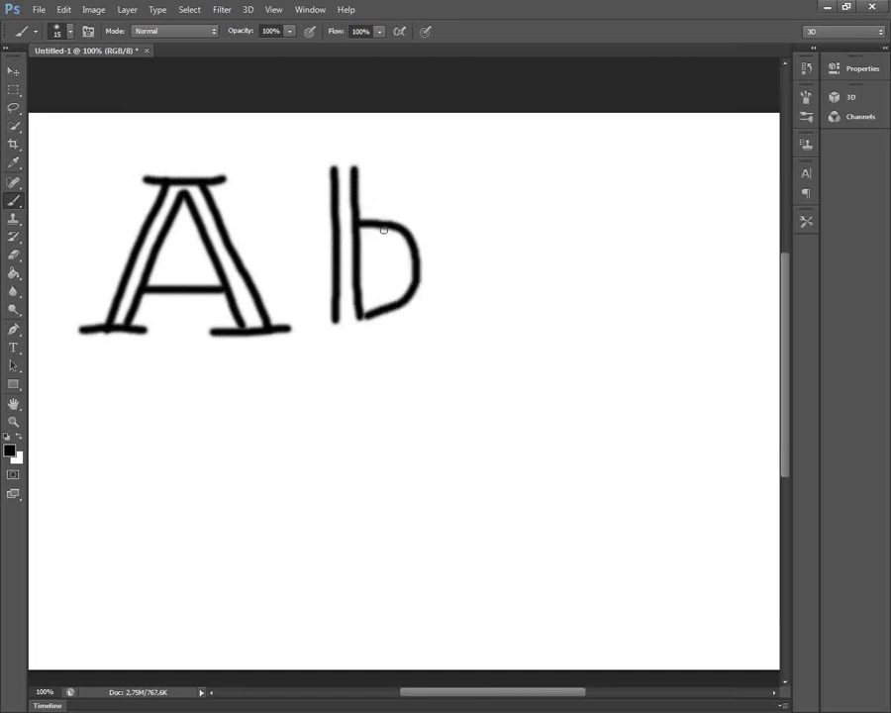
mouse_move(377, 218)
mouse_down()
mouse_move(423, 232)
mouse_move(438, 262)
mouse_move(429, 293)
mouse_move(398, 312)
mouse_move(314, 326)
mouse_up()
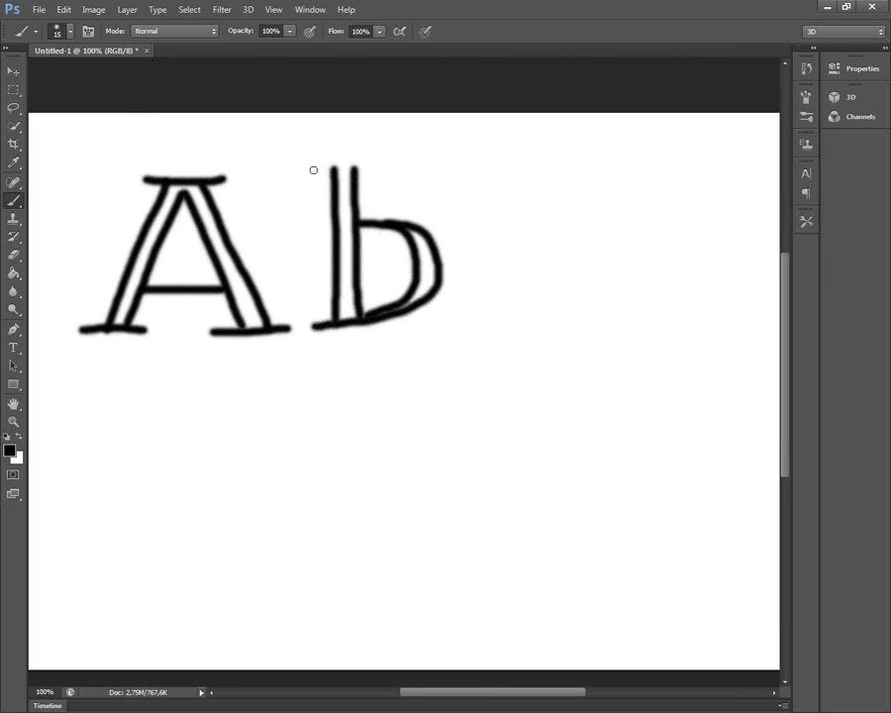
mouse_move(310, 168)
mouse_down()
mouse_move(417, 162)
mouse_move(423, 198)
mouse_move(384, 168)
mouse_up()
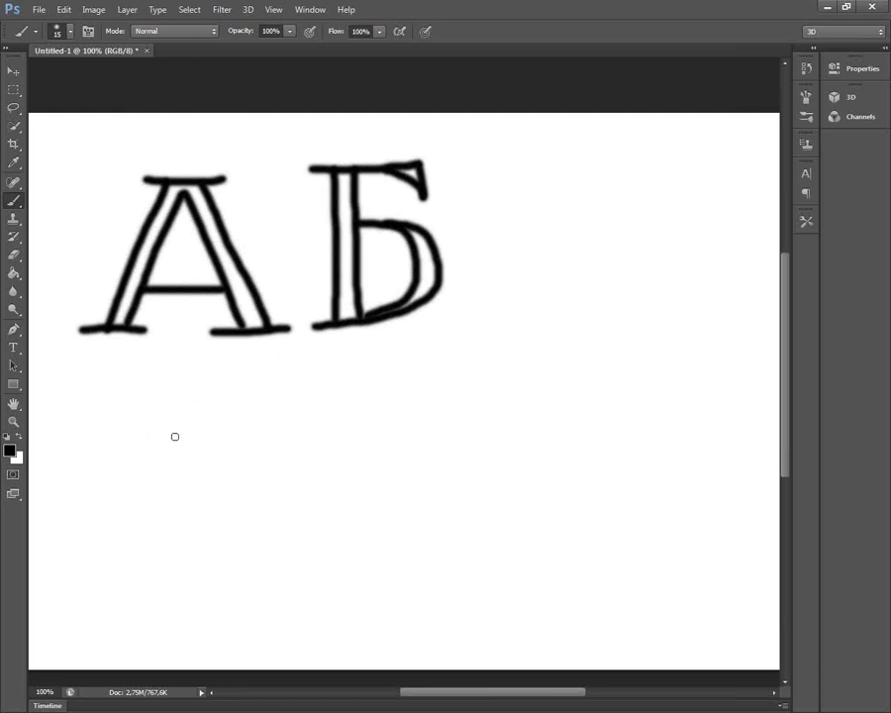
- Brush a bold outlined sans-serif А and Б beneath the serif pair
mouse_move(179, 414)
mouse_down()
mouse_move(147, 584)
mouse_move(153, 533)
mouse_move(181, 517)
mouse_move(214, 517)
mouse_move(227, 576)
mouse_move(279, 577)
mouse_move(209, 404)
mouse_move(179, 414)
mouse_move(172, 493)
mouse_move(213, 493)
mouse_move(197, 453)
mouse_up()
mouse_move(301, 404)
mouse_down()
mouse_move(294, 578)
mouse_move(387, 576)
mouse_move(406, 546)
mouse_move(397, 493)
mouse_move(334, 470)
mouse_move(332, 418)
mouse_move(396, 410)
mouse_move(400, 396)
mouse_move(300, 400)
mouse_up()
mouse_move(335, 485)
mouse_down()
mouse_move(328, 558)
mouse_move(379, 535)
mouse_move(380, 491)
mouse_move(344, 486)
mouse_up()
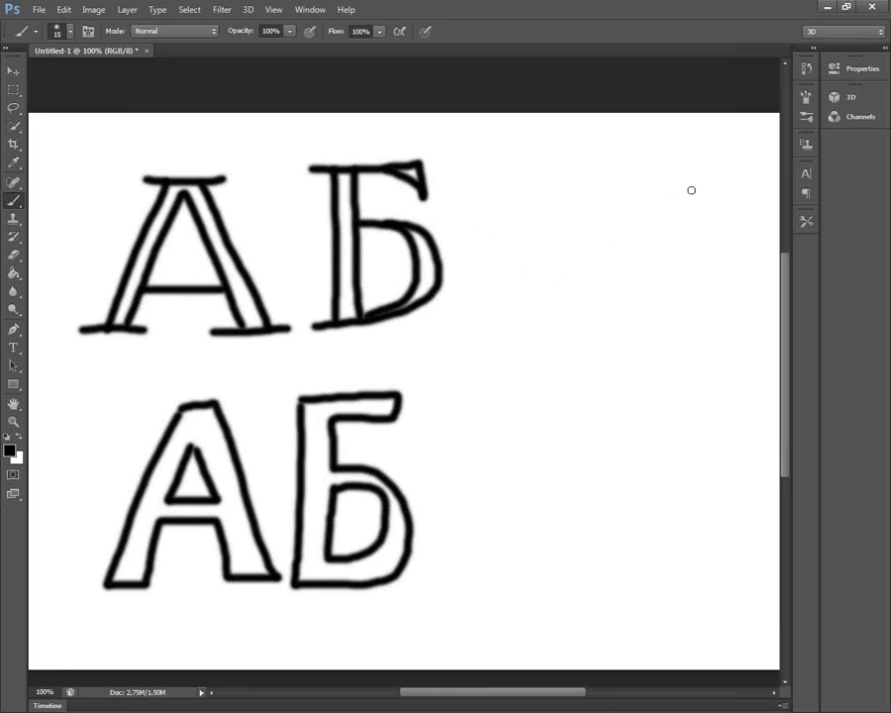
- Brush a Л-shaped cursive script А with a wavy crossbar right of the serif АБ
mouse_move(693, 158)
mouse_down()
mouse_move(514, 327)
mouse_move(525, 292)
mouse_up()
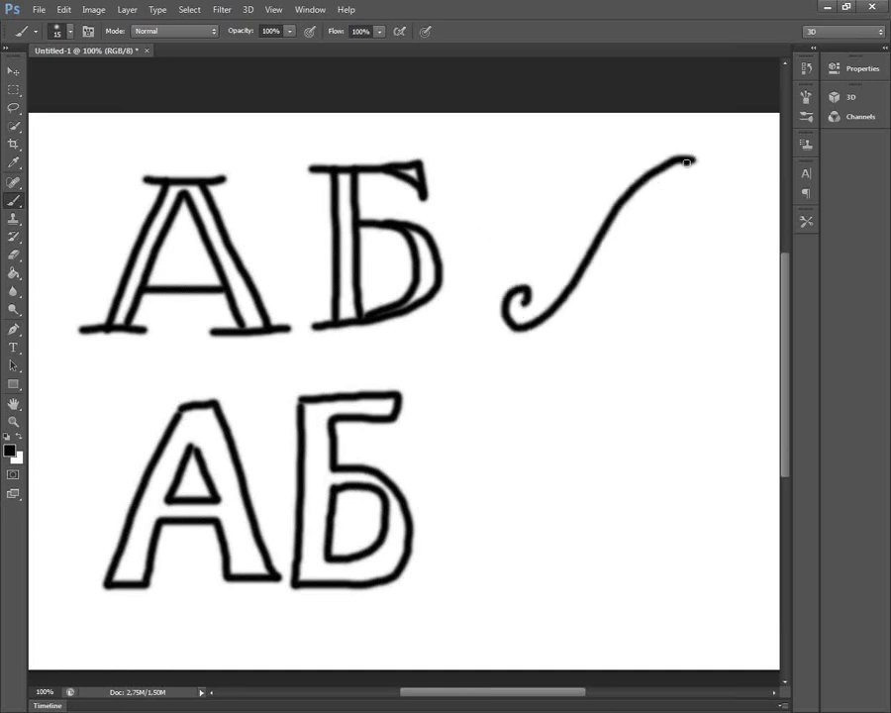
mouse_move(691, 158)
mouse_down()
mouse_move(599, 336)
mouse_move(654, 316)
mouse_up()
drag(599, 338, 621, 335)
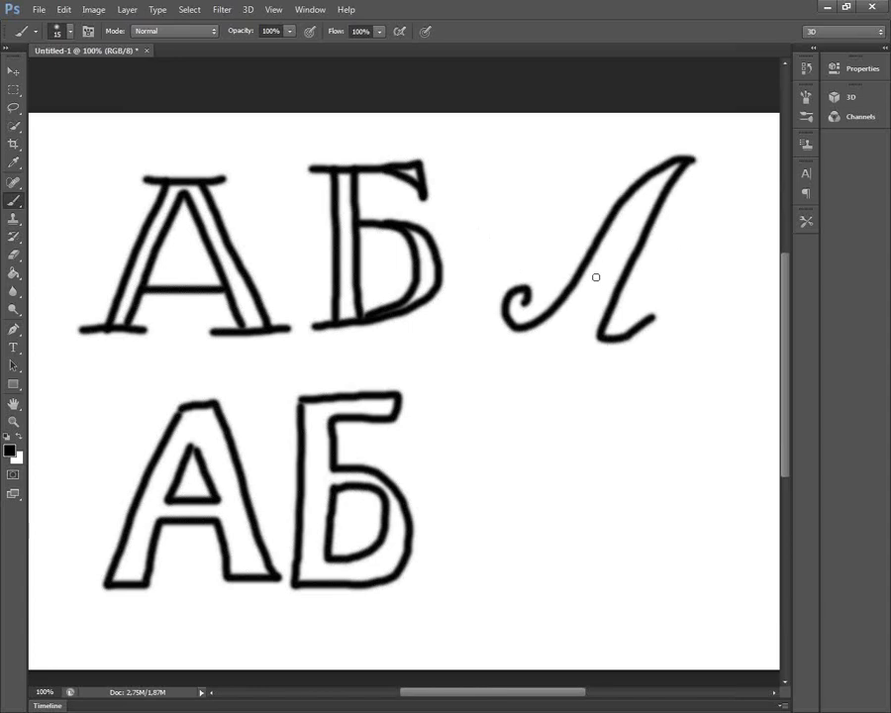
drag(589, 280, 692, 264)
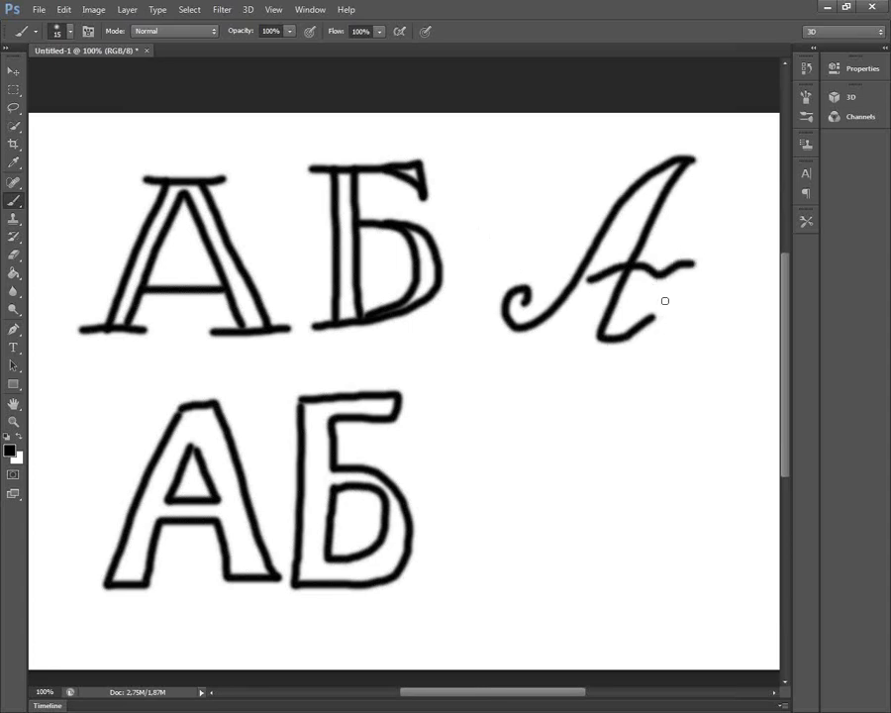
drag(667, 291, 584, 296)
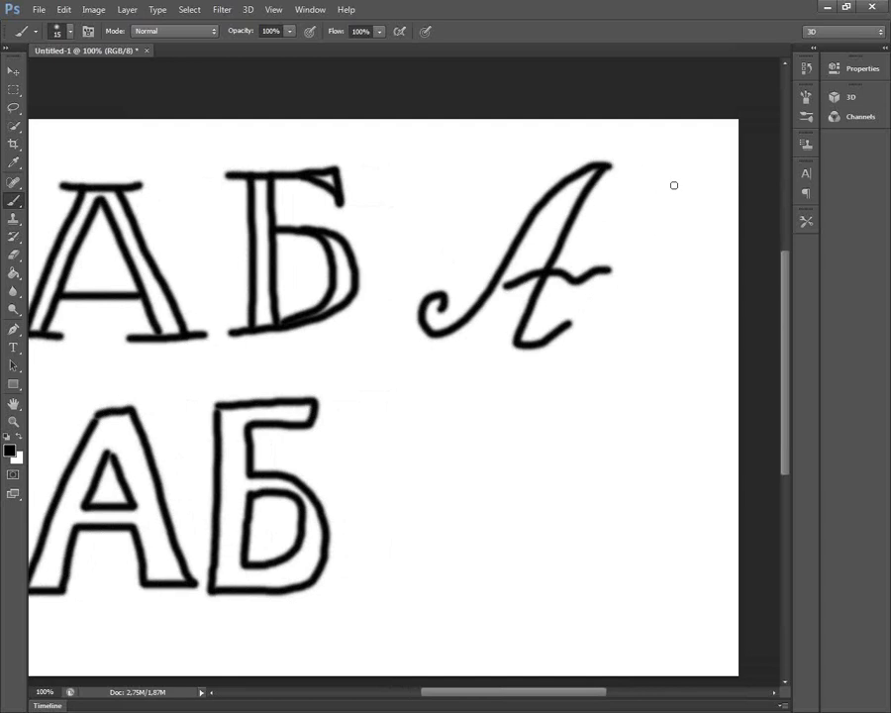
- Brush small angular А, Б and В stacked in a column at the canvas's right edge
drag(678, 179, 634, 232)
mouse_move(693, 178)
mouse_down()
mouse_move(707, 228)
mouse_move(693, 176)
mouse_move(699, 208)
mouse_up()
mouse_move(654, 279)
mouse_down()
mouse_move(655, 318)
mouse_move(693, 294)
mouse_move(691, 322)
mouse_up()
drag(654, 254, 698, 253)
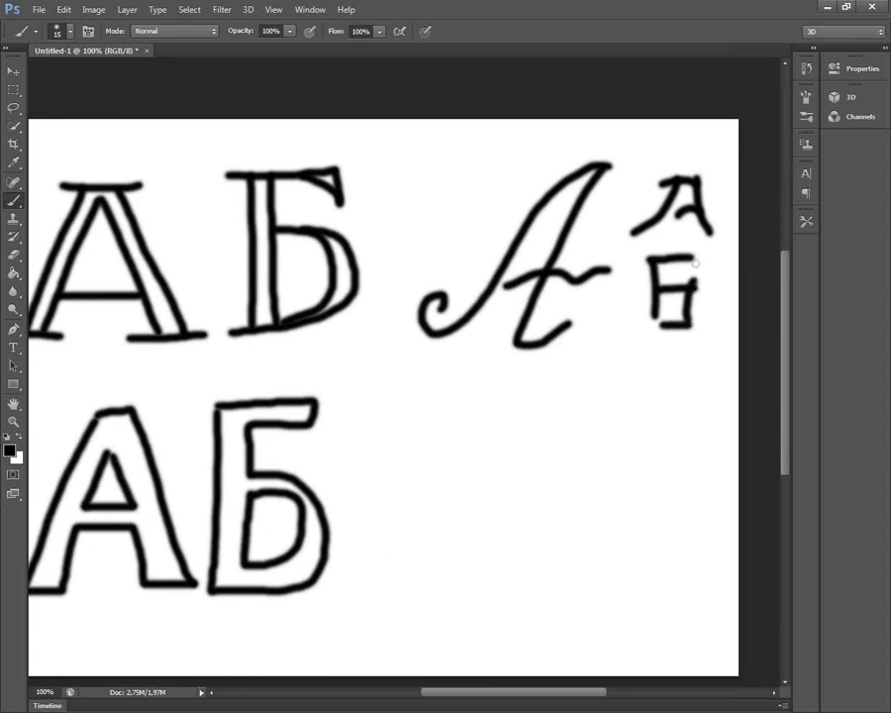
drag(670, 363, 669, 423)
mouse_move(661, 363)
mouse_down()
mouse_move(690, 361)
mouse_move(681, 381)
mouse_move(706, 430)
mouse_move(658, 420)
mouse_up()
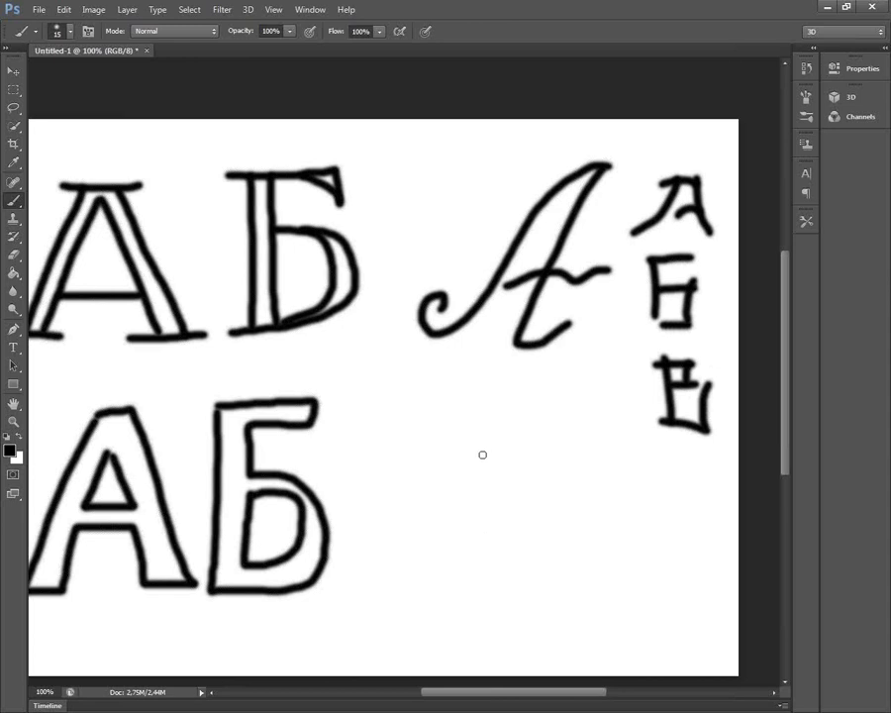
- Paint the blocky А's plank panels: left stem, top bar, right leg and inner crossbar
drag(467, 458, 477, 579)
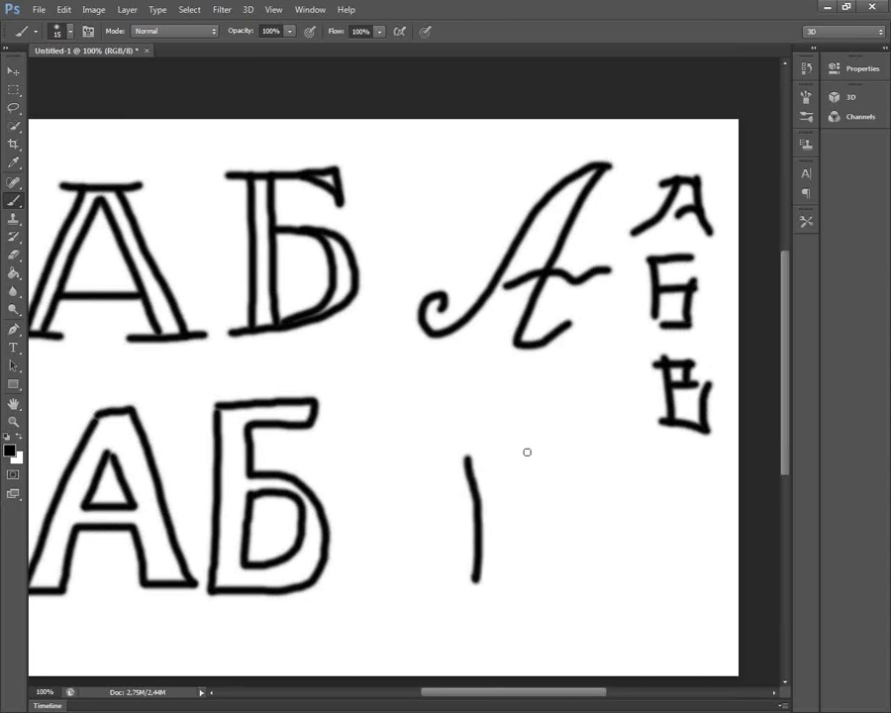
mouse_move(465, 452)
mouse_down()
mouse_move(521, 591)
mouse_move(463, 589)
mouse_up()
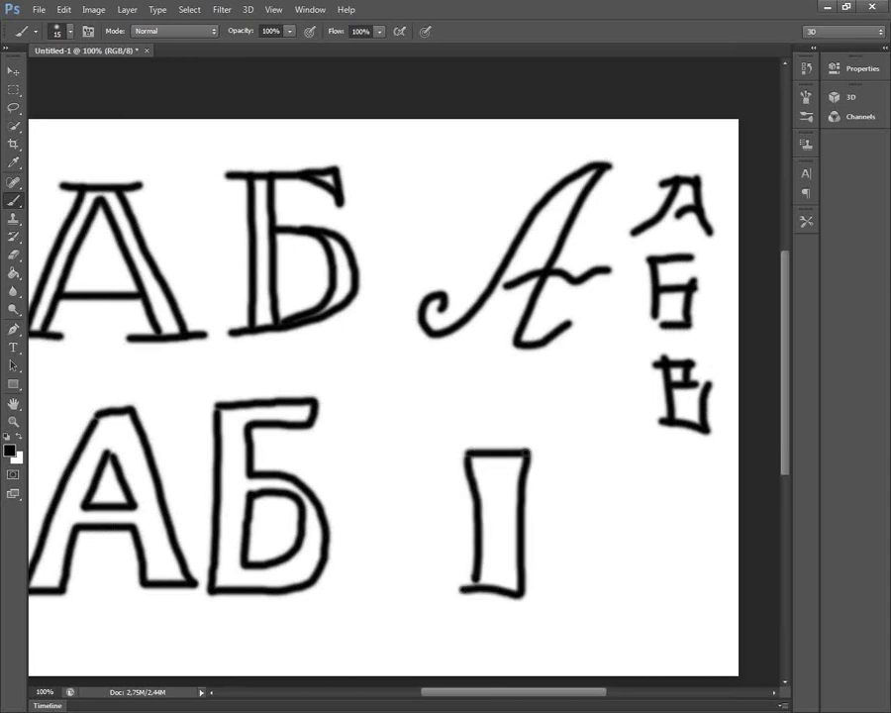
mouse_move(512, 455)
mouse_down()
mouse_move(586, 429)
mouse_move(595, 467)
mouse_move(514, 473)
mouse_up()
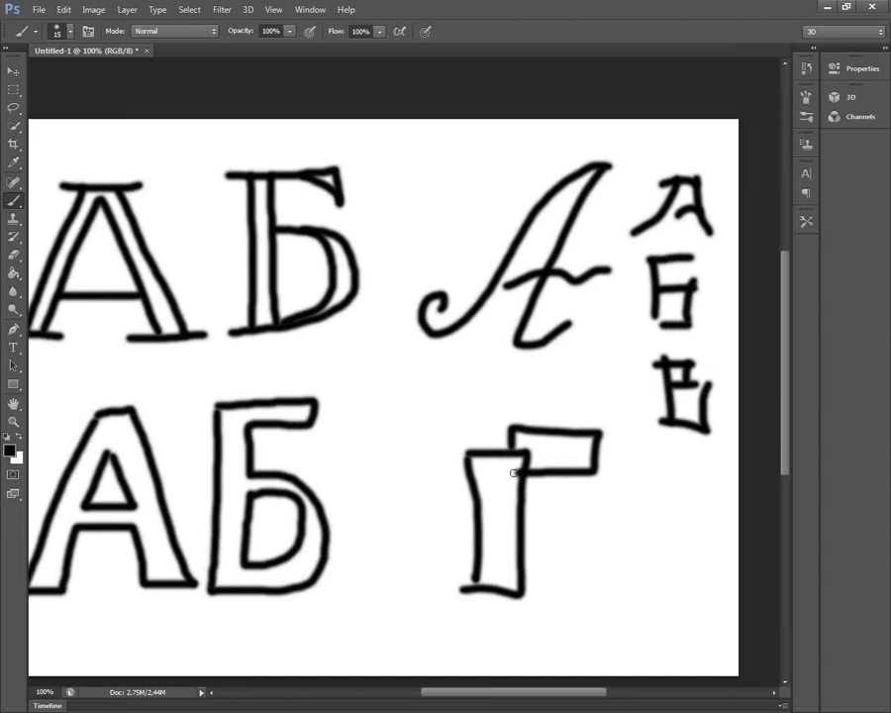
mouse_move(595, 450)
mouse_down()
mouse_move(639, 522)
mouse_move(655, 573)
mouse_move(592, 594)
mouse_move(566, 483)
mouse_up()
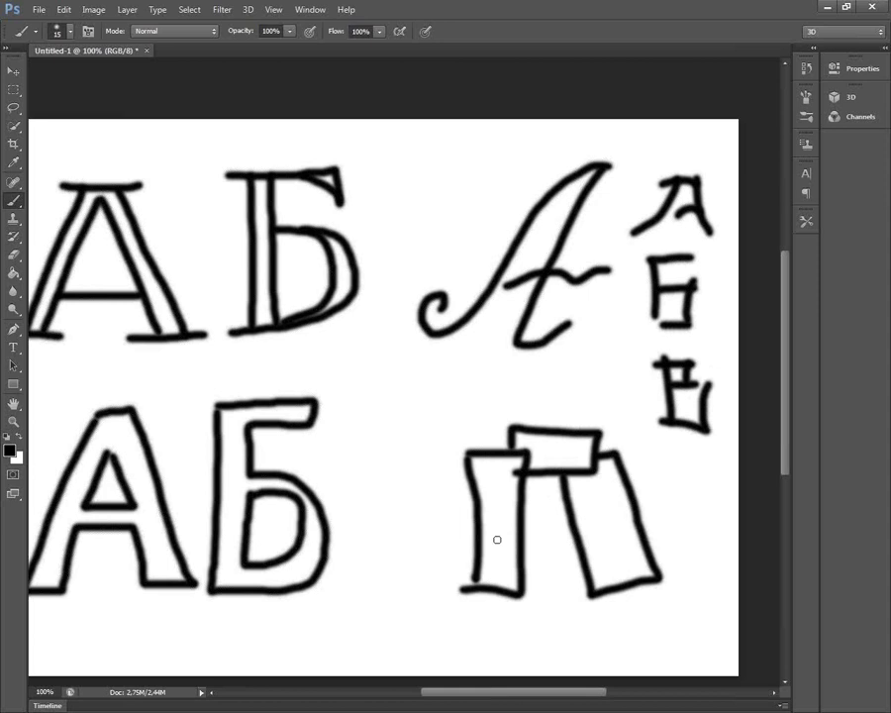
mouse_move(569, 510)
mouse_down()
mouse_move(536, 530)
mouse_move(572, 544)
mouse_up()
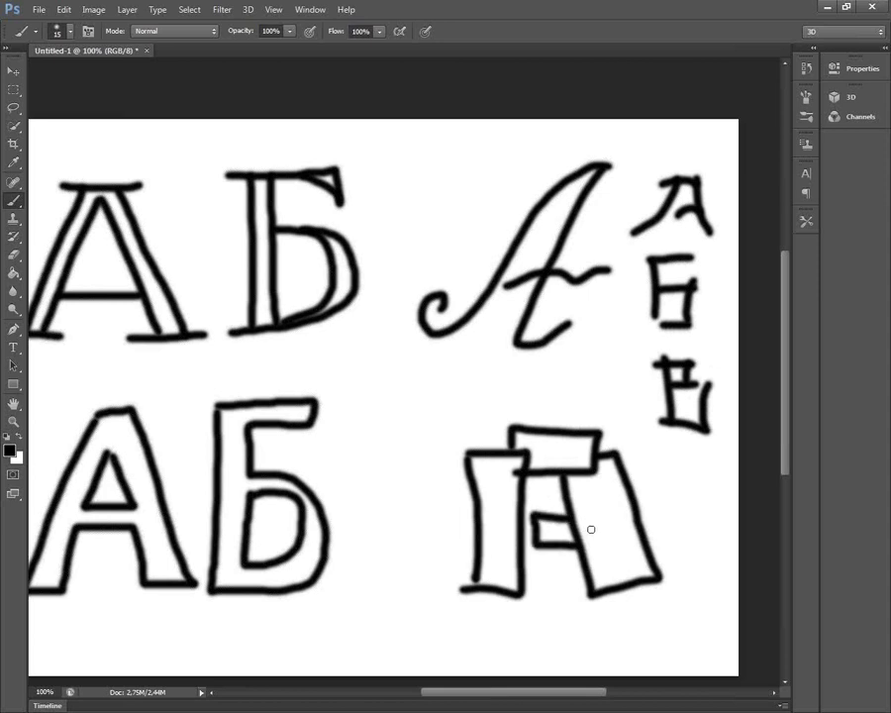
- Dot three knob nail heads onto the right panel, left panel and top bar
click(591, 530)
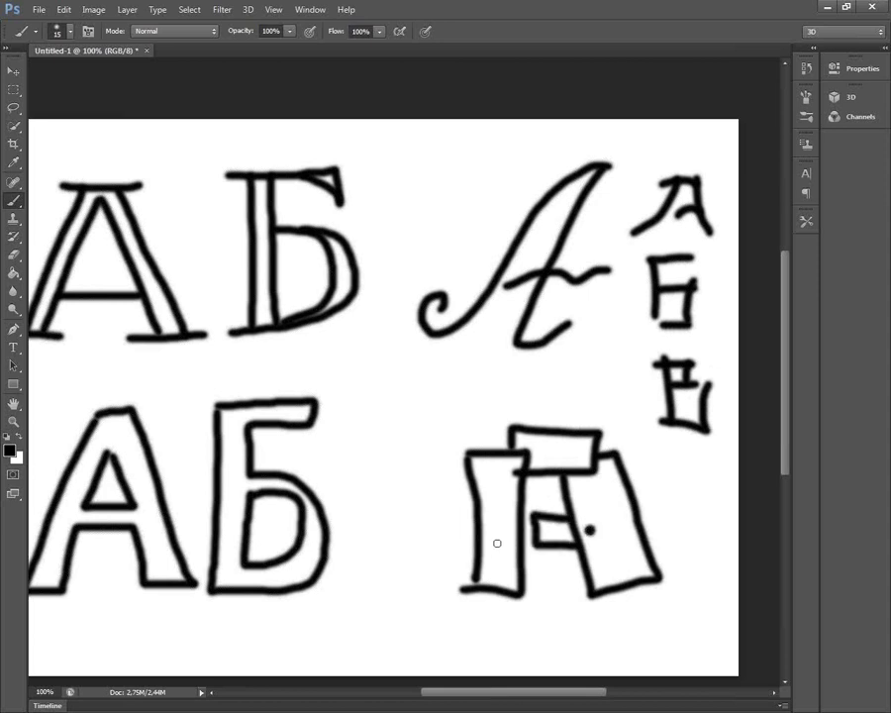
click(507, 464)
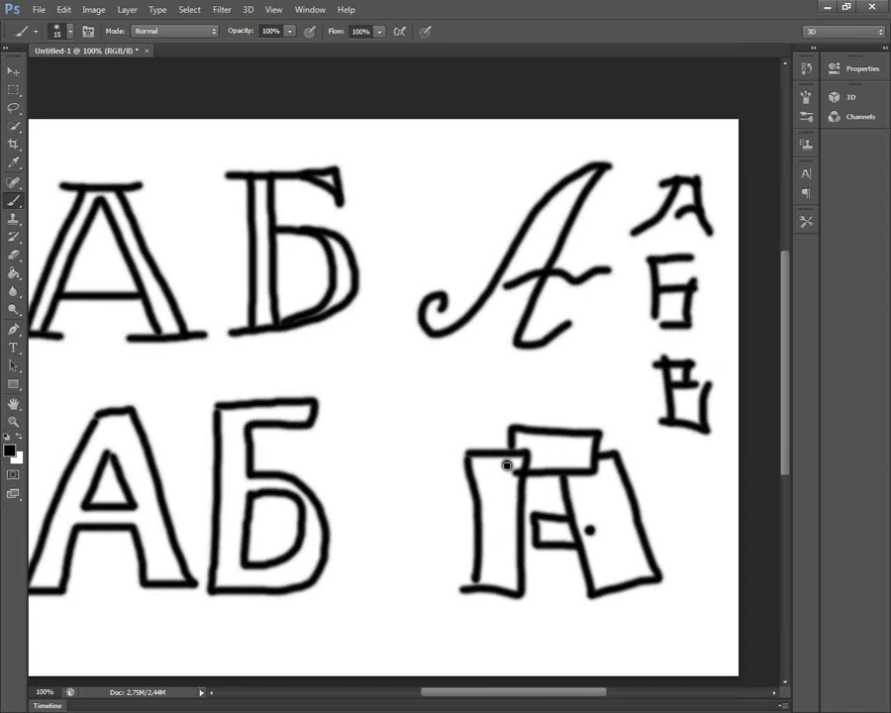
click(577, 458)
drag(476, 384, 511, 378)
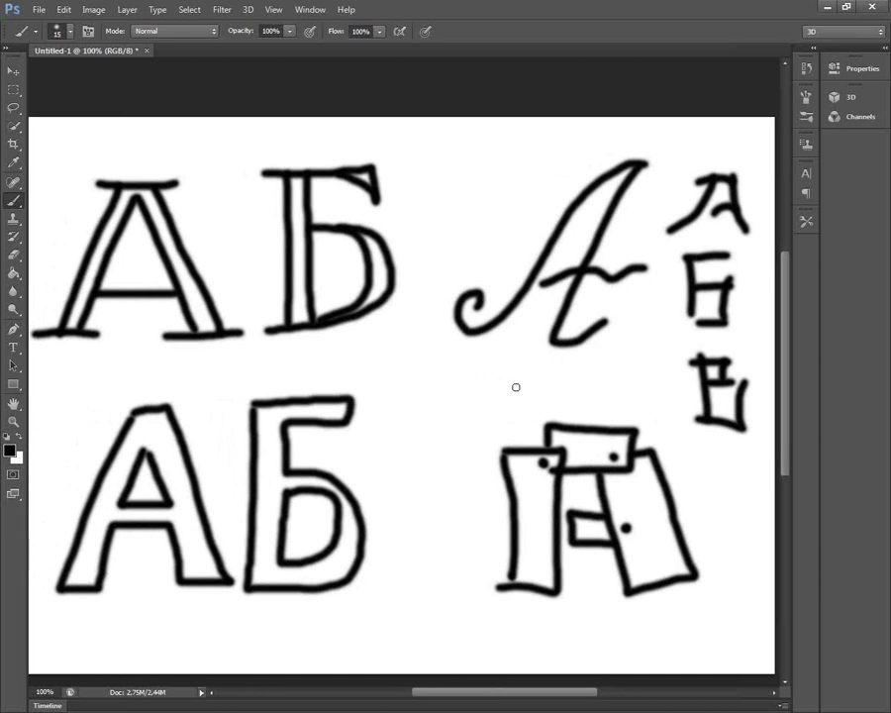
- Create a new 1200×800 px, 72 ppi document and enlarge the brush to size 30
click(39, 9)
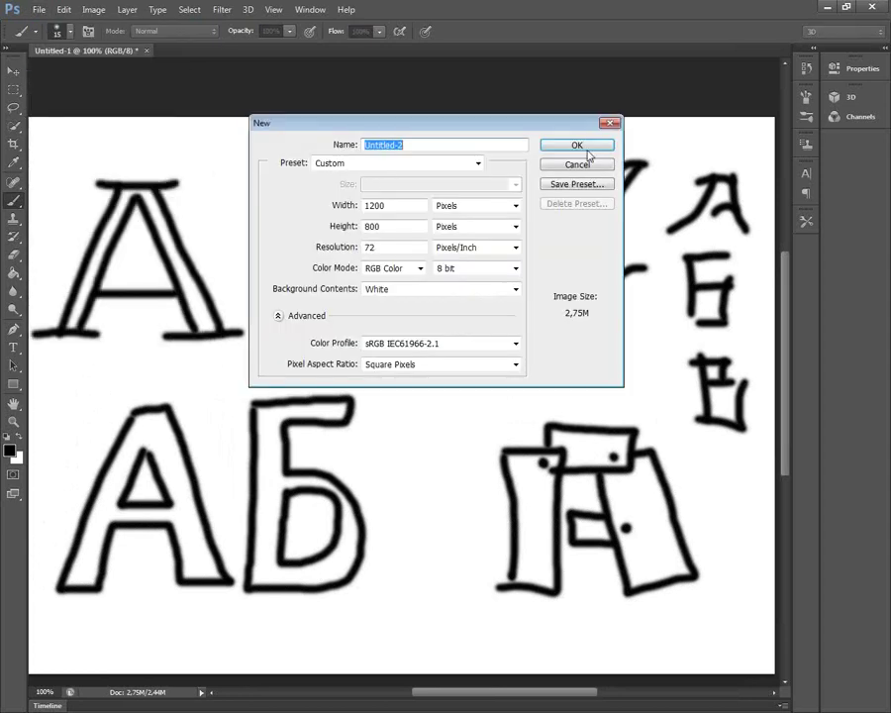
click(578, 145)
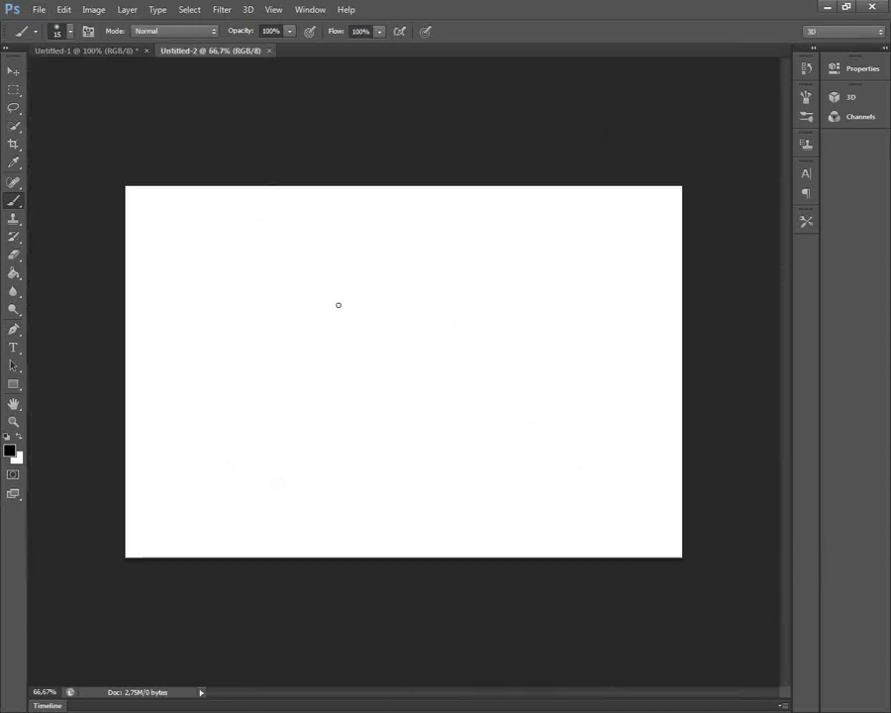
click(170, 237)
key(bracketright)
key(bracketright)
key(bracketright)
- Stamp soft round dots forming the legs, top and crossbar of a dotted А
click(171, 249)
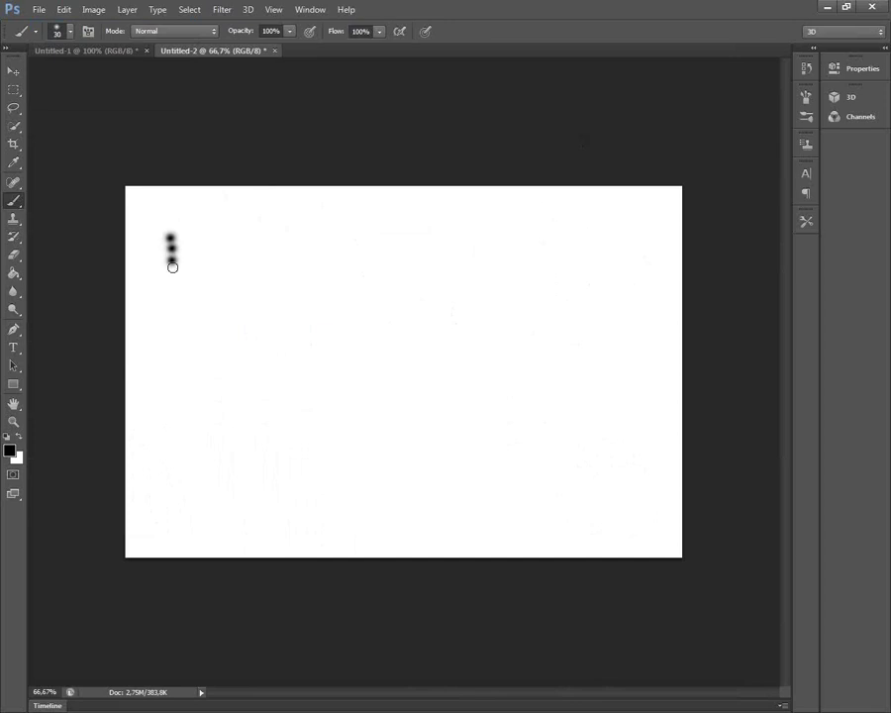
click(172, 274)
click(183, 237)
click(207, 235)
click(209, 248)
click(208, 271)
click(205, 294)
click(179, 267)
click(168, 295)
- Shrink the brush and draw an outlined А to the right of the dotted one
key(bracketleft)
key(bracketleft)
key(bracketleft)
key(bracketleft)
mouse_move(285, 234)
mouse_down()
mouse_move(287, 282)
mouse_move(332, 304)
mouse_move(322, 233)
mouse_move(286, 235)
mouse_move(290, 264)
mouse_move(307, 265)
mouse_move(300, 254)
mouse_up()
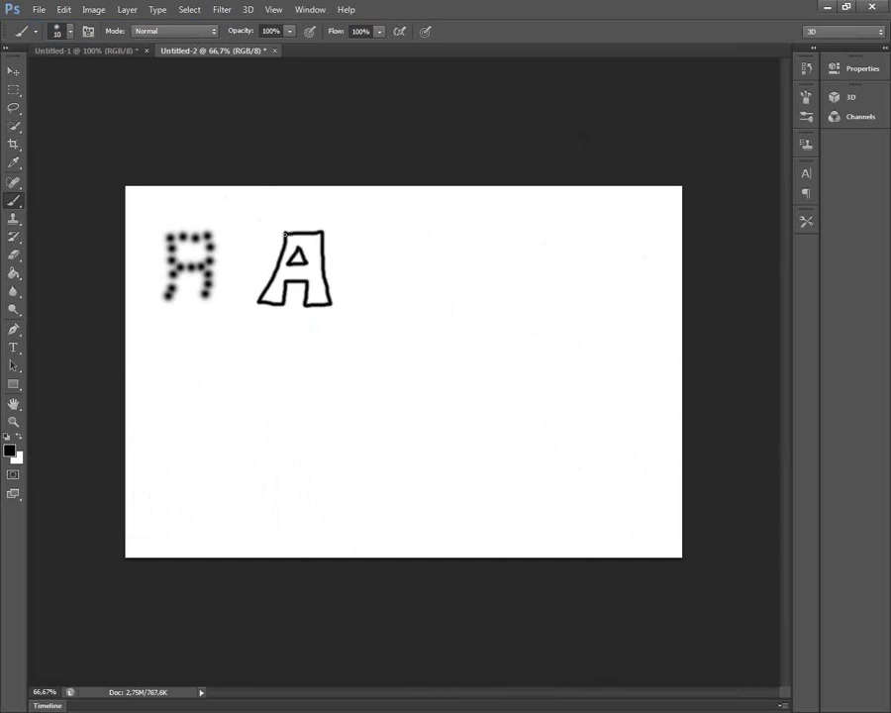
key(bracketright)
key(bracketright)
- Stamp soft dots on the outlined А's corners, feet and crossbar ends at sizes 30 and 25
click(284, 234)
click(321, 233)
click(327, 302)
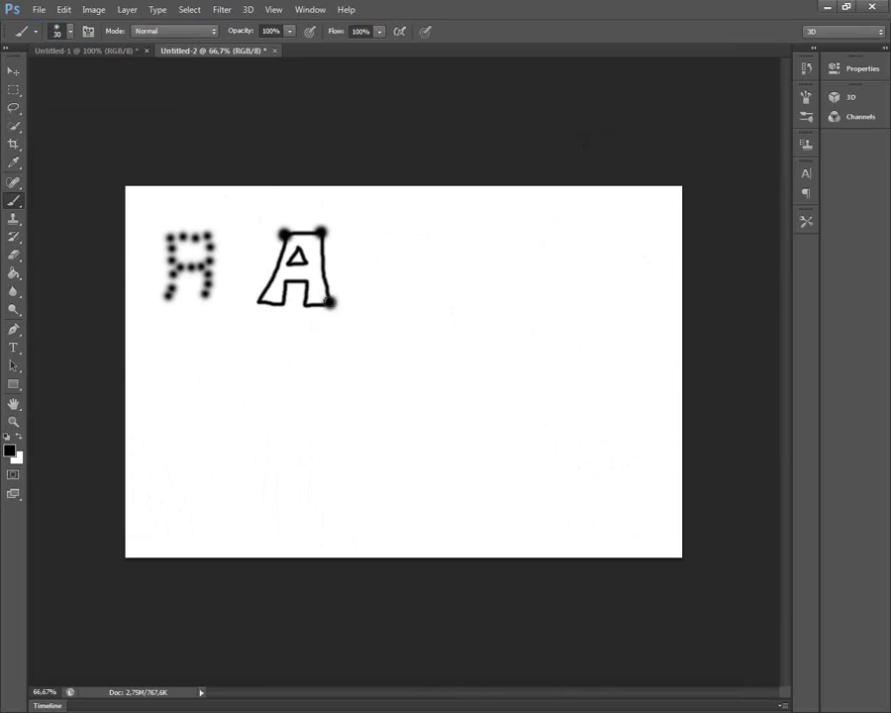
key(bracketleft)
click(304, 300)
click(307, 282)
click(286, 281)
click(280, 303)
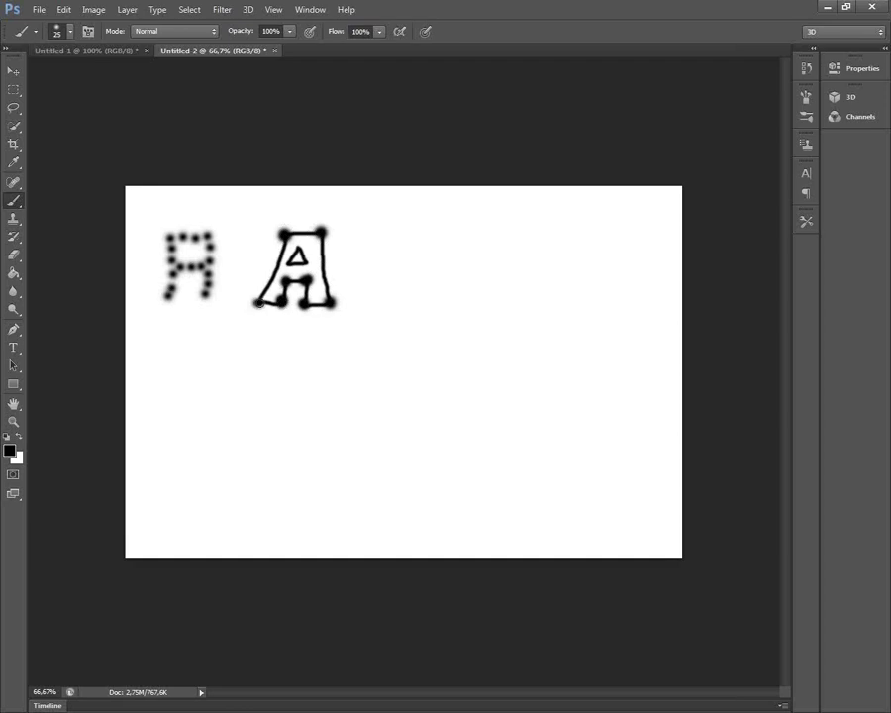
click(258, 302)
click(448, 242)
drag(447, 254, 447, 281)
mouse_move(432, 238)
mouse_down()
mouse_move(468, 237)
mouse_move(494, 256)
mouse_move(495, 283)
mouse_up()
click(423, 280)
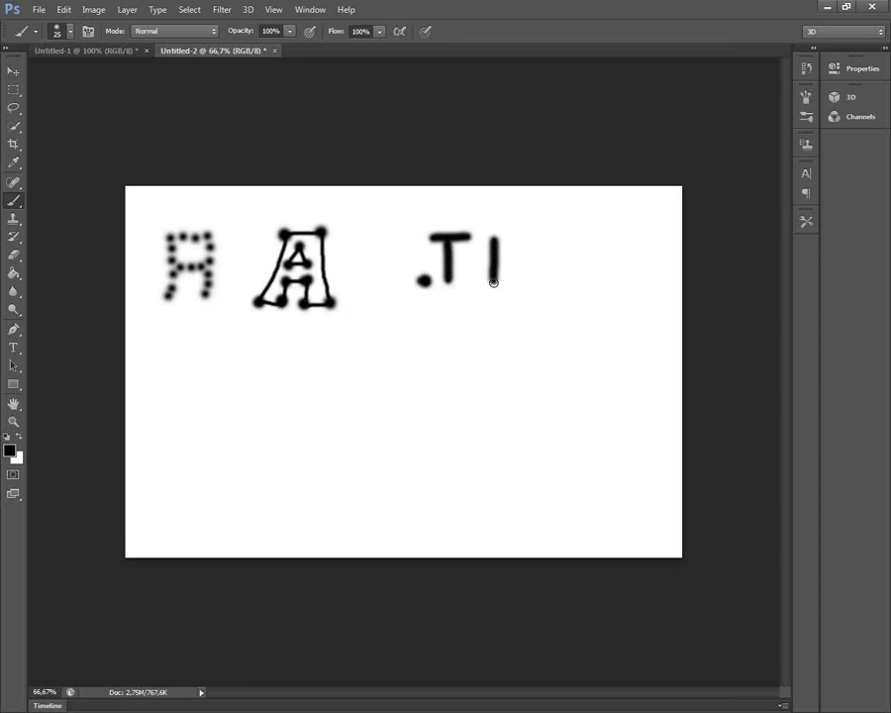
mouse_move(485, 240)
mouse_down()
mouse_move(508, 234)
mouse_move(530, 260)
mouse_move(531, 280)
mouse_move(552, 235)
mouse_move(547, 256)
mouse_up()
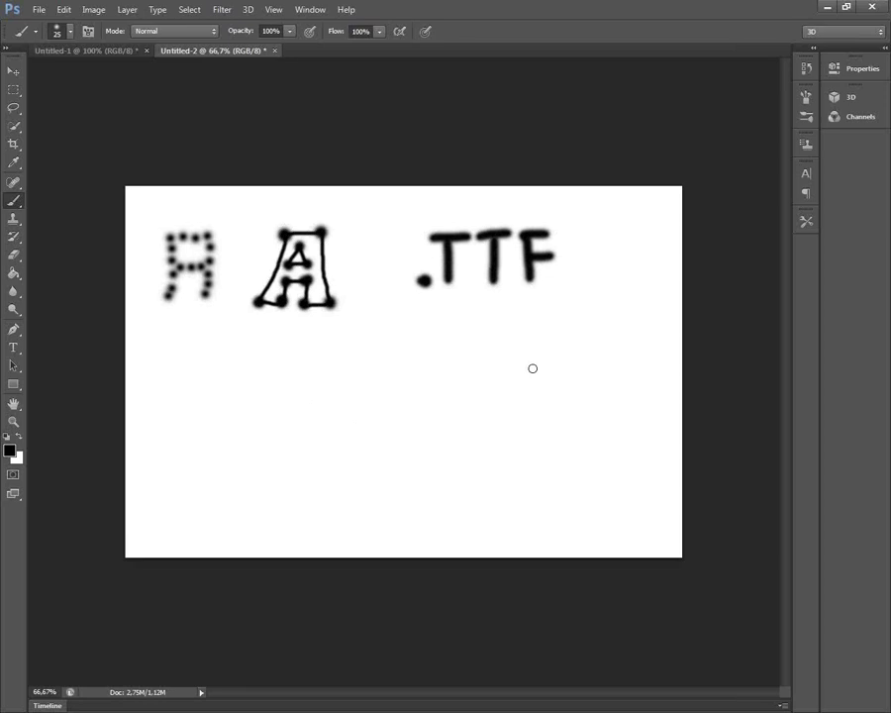
- Brush .PFB on a new row below .TTF, then begin .PF to its right
click(423, 374)
mouse_move(446, 334)
mouse_down()
mouse_move(446, 374)
mouse_move(449, 359)
mouse_move(486, 378)
mouse_move(492, 334)
mouse_move(507, 334)
mouse_move(516, 377)
mouse_up()
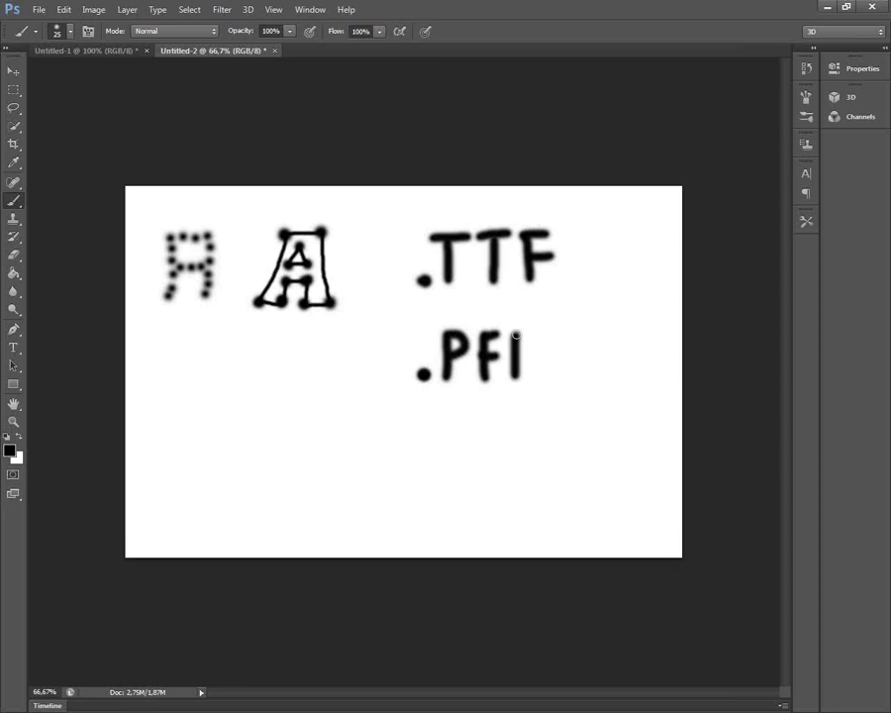
click(572, 379)
mouse_move(590, 342)
mouse_down()
mouse_move(588, 380)
mouse_move(592, 363)
mouse_move(622, 380)
mouse_up()
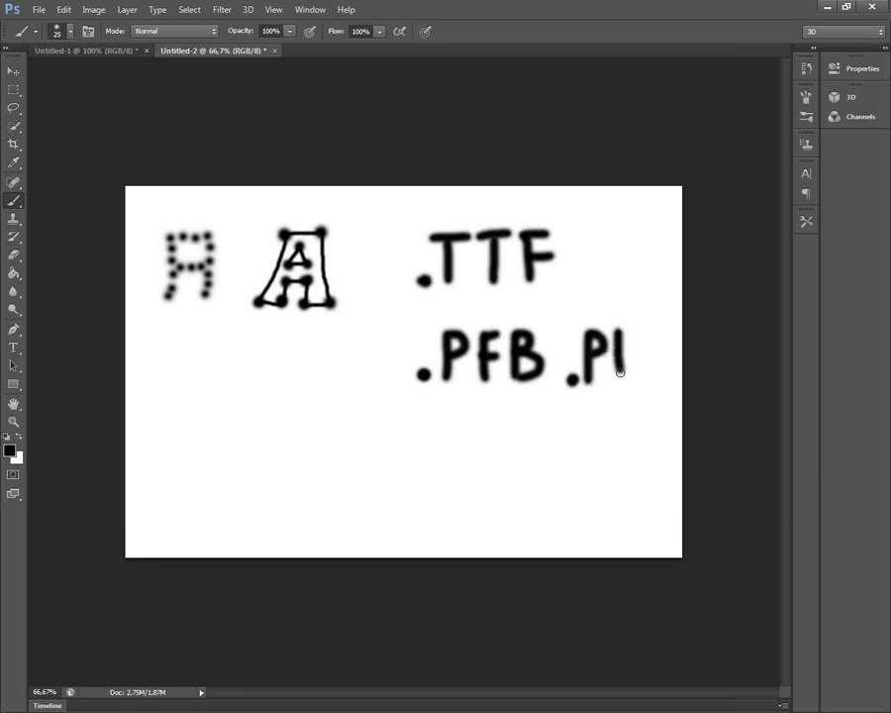
mouse_move(616, 337)
mouse_down()
mouse_move(628, 336)
mouse_move(630, 355)
mouse_move(649, 334)
mouse_move(658, 359)
mouse_move(668, 335)
mouse_move(677, 380)
mouse_up()
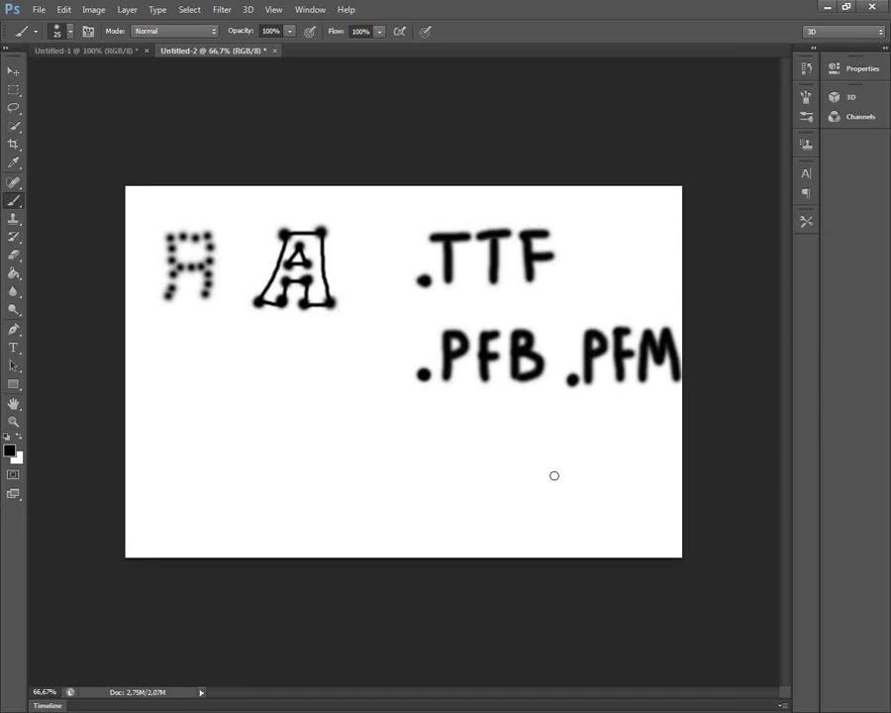
- Brush a dot and the letters T, T, F to write .TTF beneath .PFB
click(422, 460)
drag(461, 416, 459, 462)
mouse_move(443, 416)
mouse_down()
mouse_move(480, 413)
mouse_move(506, 464)
mouse_up()
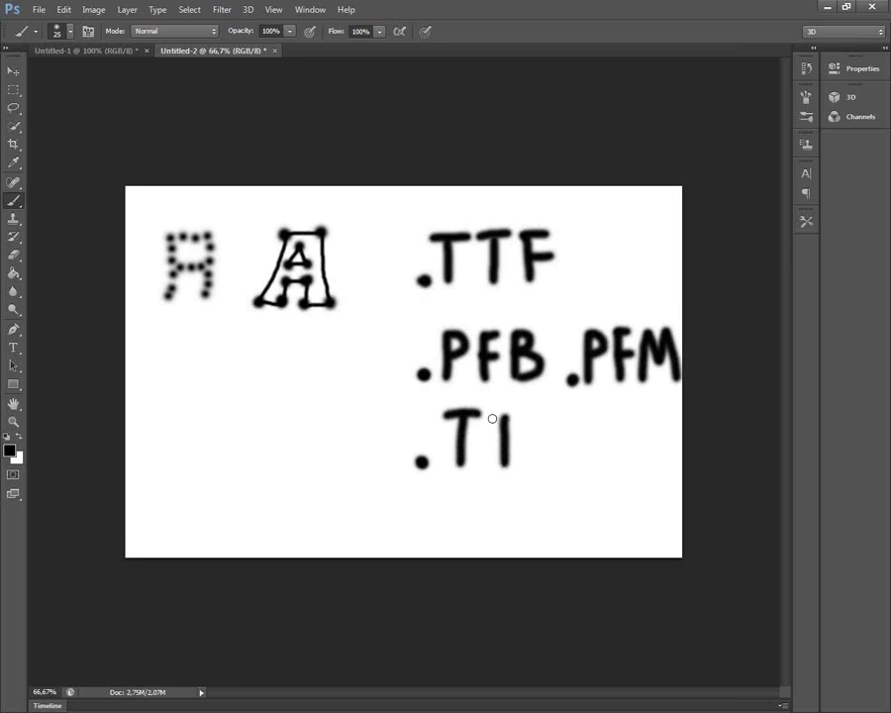
mouse_move(485, 415)
mouse_down()
mouse_move(520, 413)
mouse_move(535, 463)
mouse_up()
mouse_move(536, 416)
mouse_down()
mouse_move(561, 414)
mouse_move(559, 436)
mouse_up()
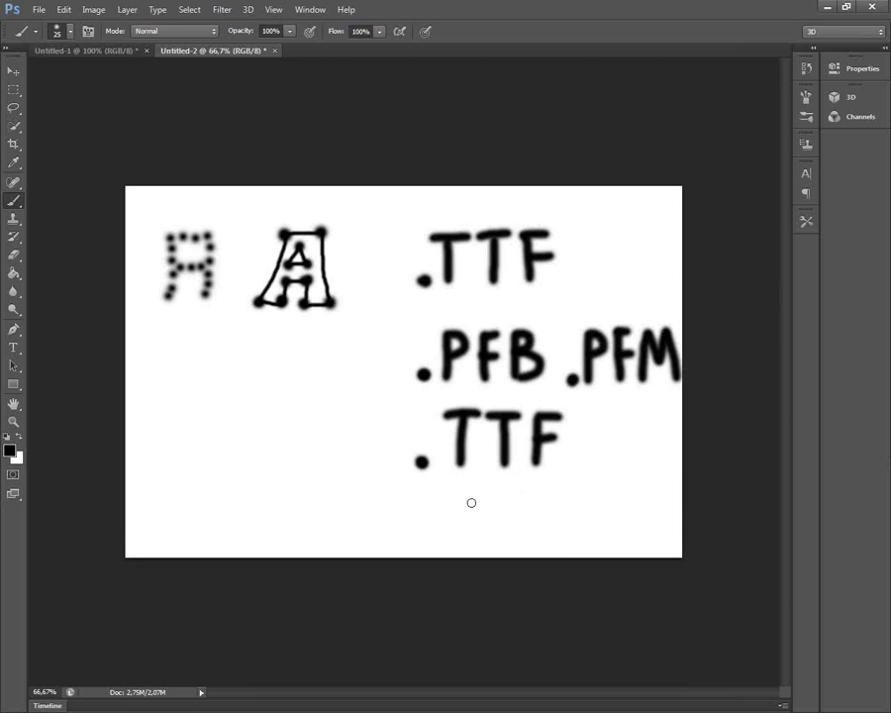
- Brush .OTF on the bottom row, undoing one misdrawn stroke
click(420, 536)
mouse_move(461, 494)
mouse_down()
mouse_move(486, 539)
mouse_move(500, 503)
mouse_move(521, 519)
mouse_move(520, 544)
mouse_up()
key(ctrl+z)
mouse_move(520, 500)
mouse_down()
mouse_move(540, 497)
mouse_move(539, 518)
mouse_up()
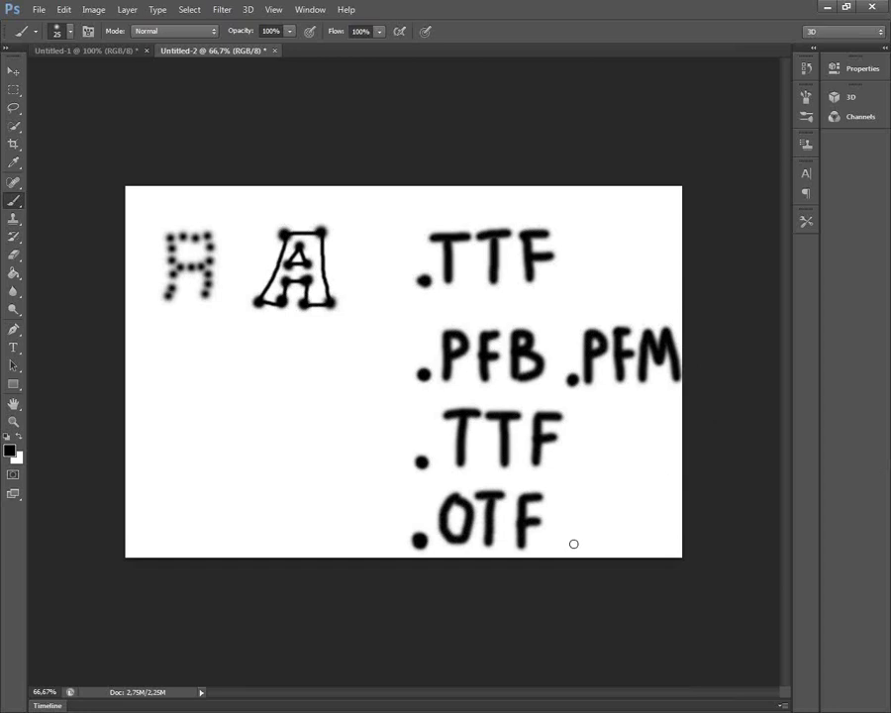
- Brush .TTF to the right of .OTF
click(573, 544)
drag(601, 517, 605, 545)
drag(584, 498, 611, 498)
drag(629, 500, 629, 540)
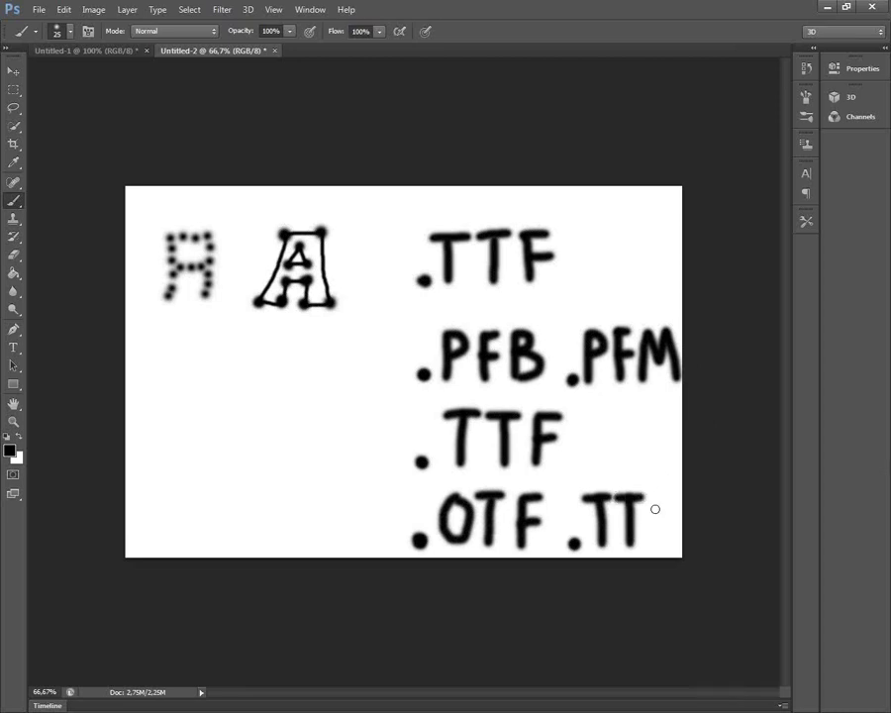
drag(654, 505, 654, 547)
mouse_move(657, 496)
mouse_down()
mouse_move(678, 494)
mouse_move(661, 518)
mouse_up()
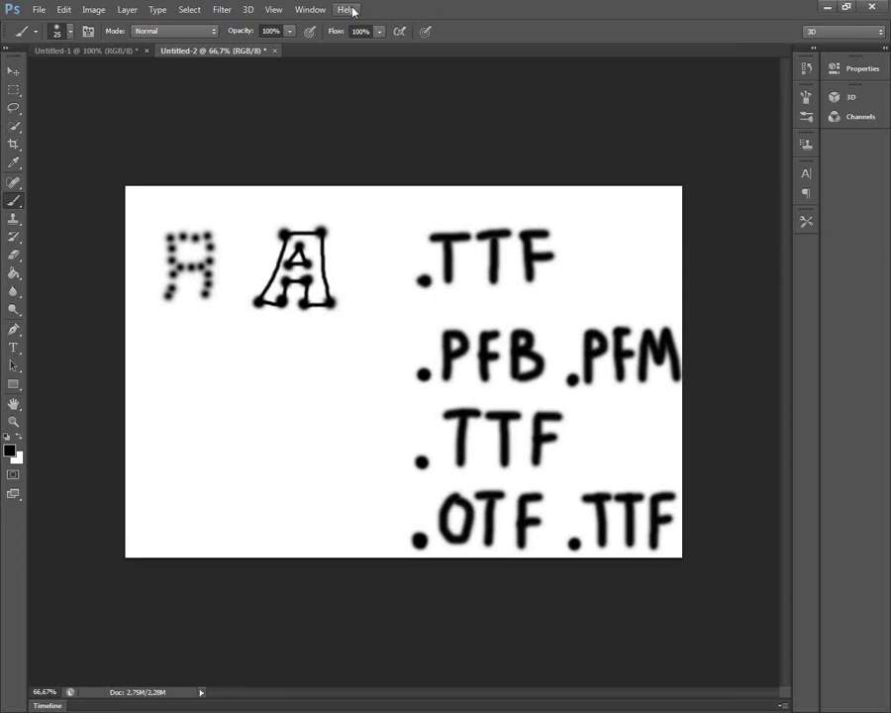
- Create a new 1200 × 800 px white-background document (Untitled-3)
click(35, 10)
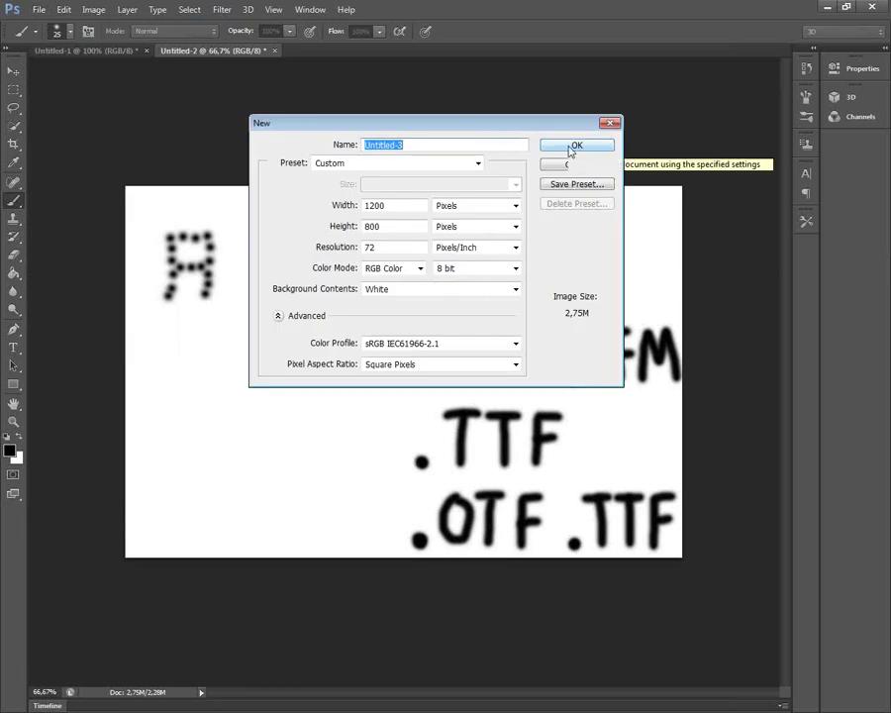
click(571, 149)
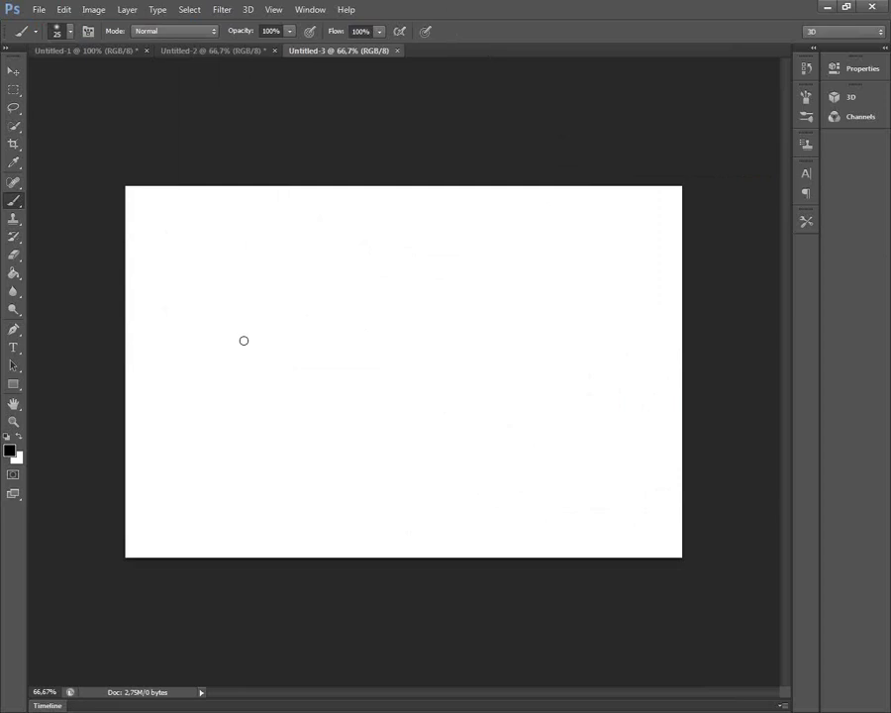
- Adjust the brush size with the bracket keys, settling on 15 px
key(bracketright)
key(bracketleft)
- Brush-paint black 'Aop' at upper left, with guide bars above and below the A
drag(197, 224, 169, 289)
click(204, 222)
drag(205, 222, 234, 294)
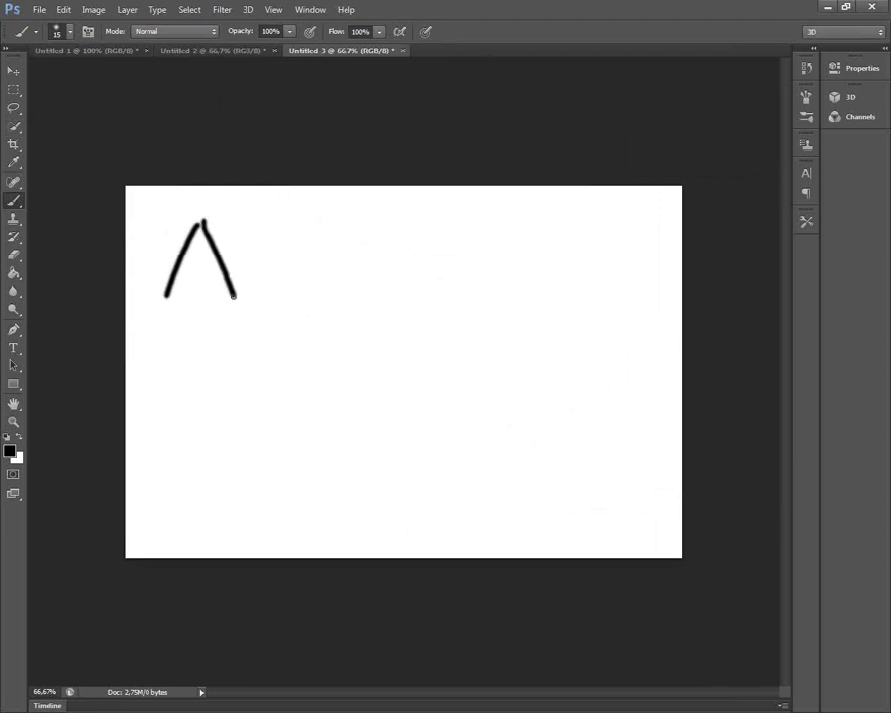
drag(171, 270, 221, 269)
mouse_move(242, 294)
mouse_down()
mouse_move(260, 263)
mouse_move(253, 294)
mouse_up()
drag(290, 259, 290, 331)
mouse_move(290, 259)
mouse_down()
mouse_move(309, 259)
mouse_move(304, 286)
mouse_move(290, 290)
mouse_up()
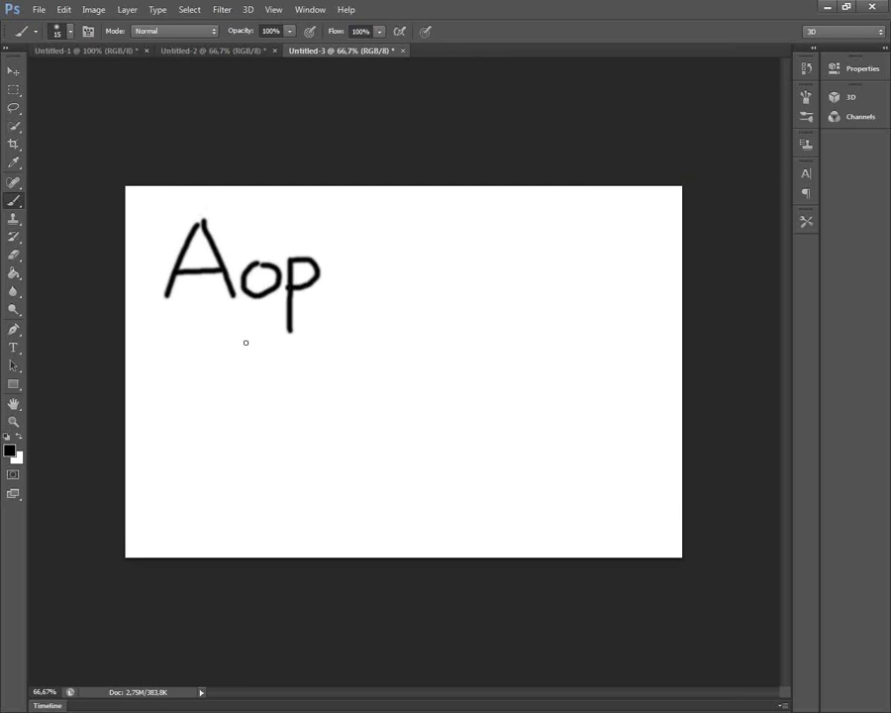
drag(163, 211, 199, 211)
drag(157, 343, 210, 337)
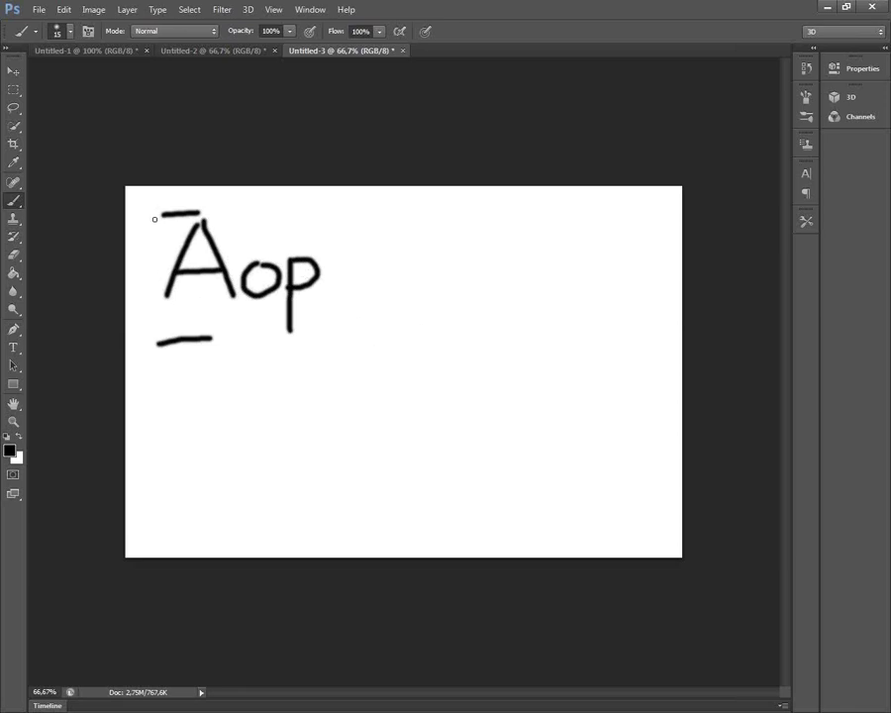
- Paint a vertical guide left of 'Aop', extend the top and bottom lines, and add a lower A
mouse_move(154, 217)
mouse_down()
mouse_move(147, 342)
mouse_move(136, 346)
mouse_up()
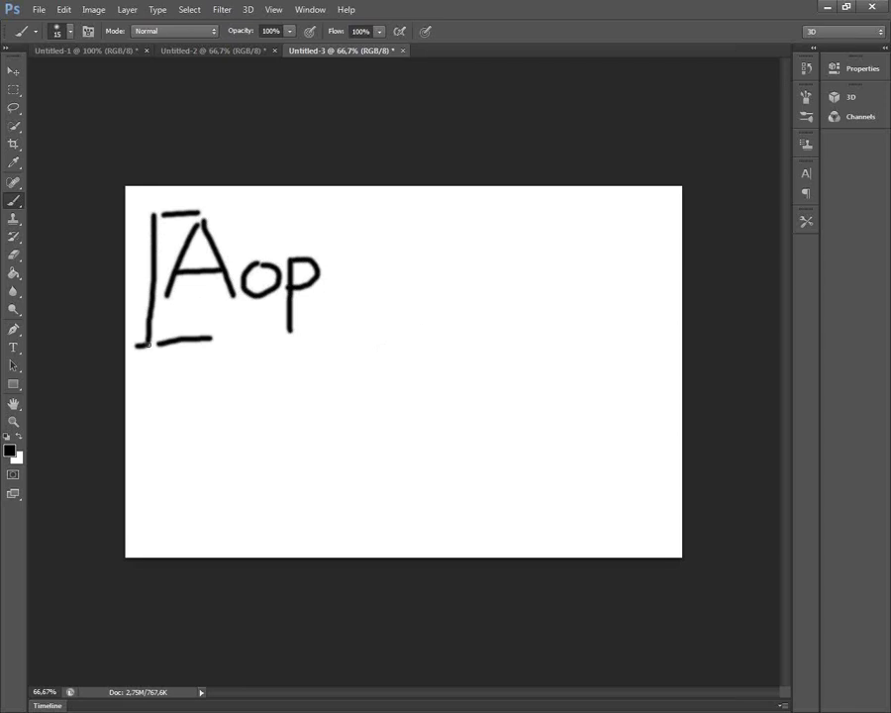
drag(144, 215, 159, 212)
mouse_move(149, 353)
mouse_down()
mouse_move(241, 351)
mouse_move(265, 428)
mouse_up()
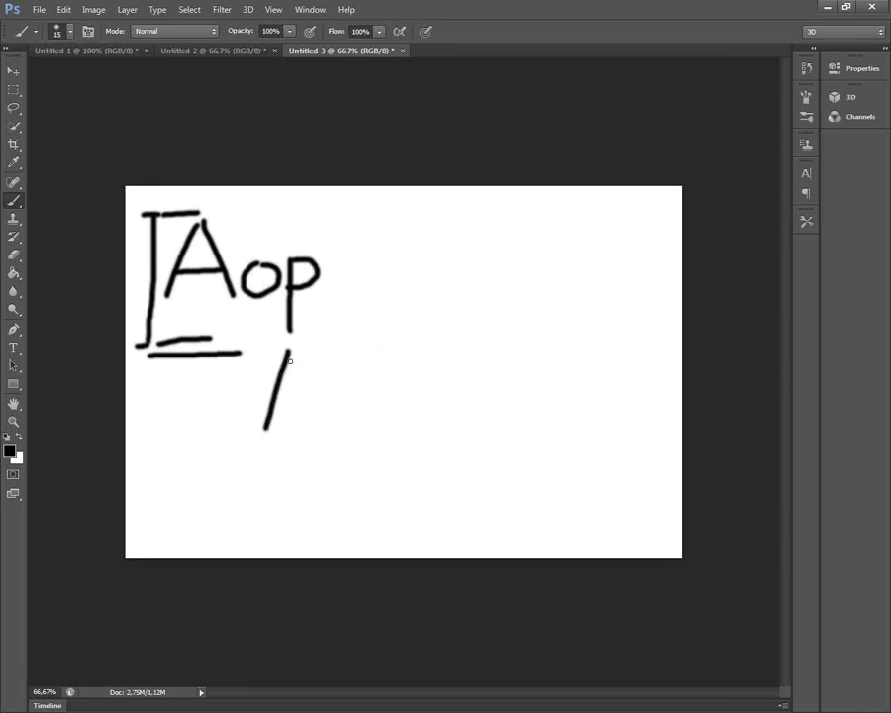
drag(293, 349, 327, 428)
drag(265, 398, 318, 400)
- Brush-paint large letters А, У, М, Г to the right of 'Aop'
drag(432, 236, 383, 344)
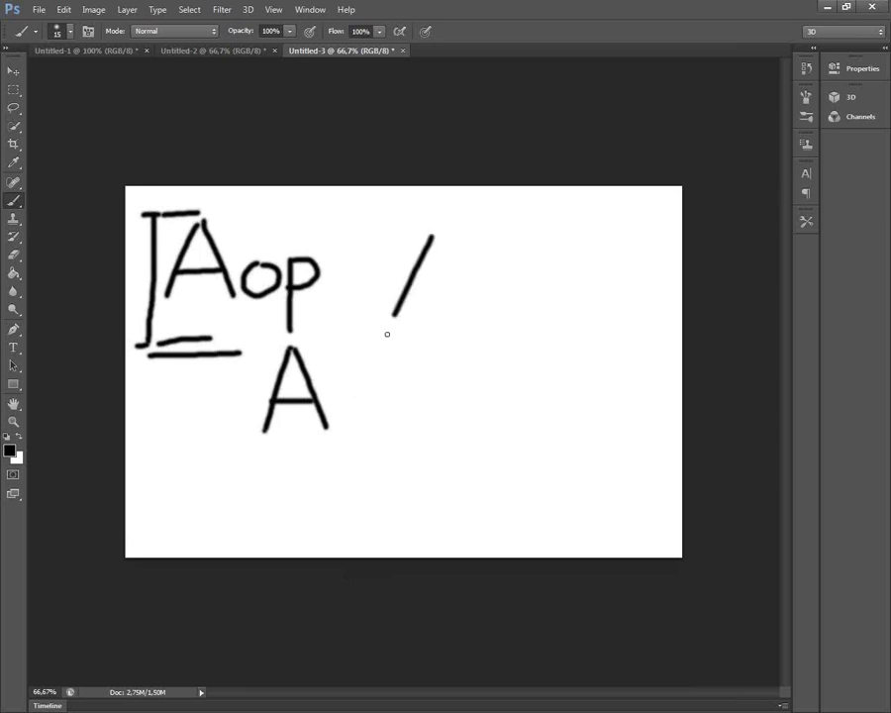
drag(431, 235, 481, 343)
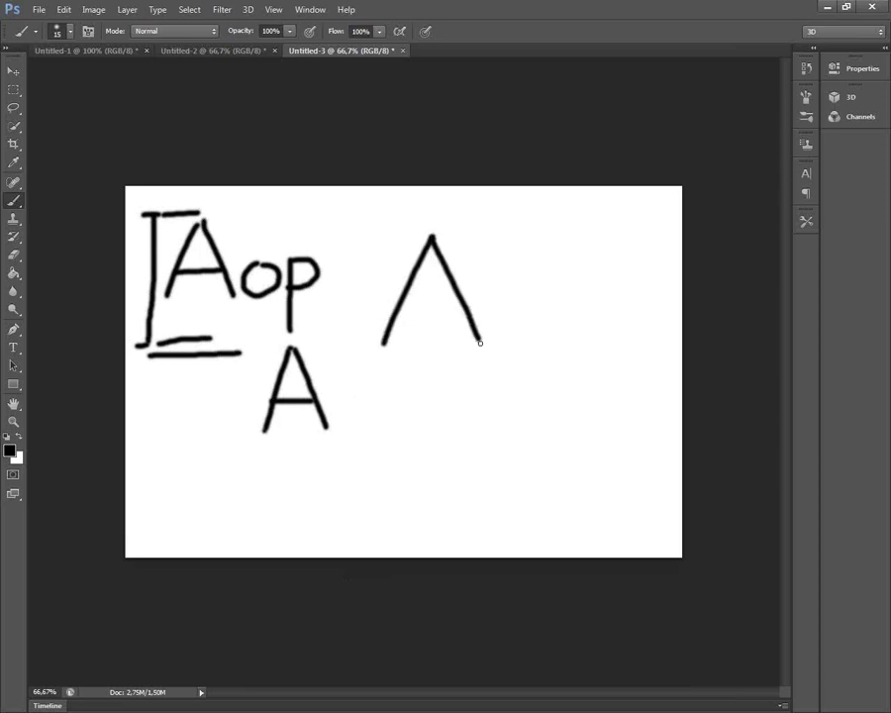
drag(395, 313, 462, 311)
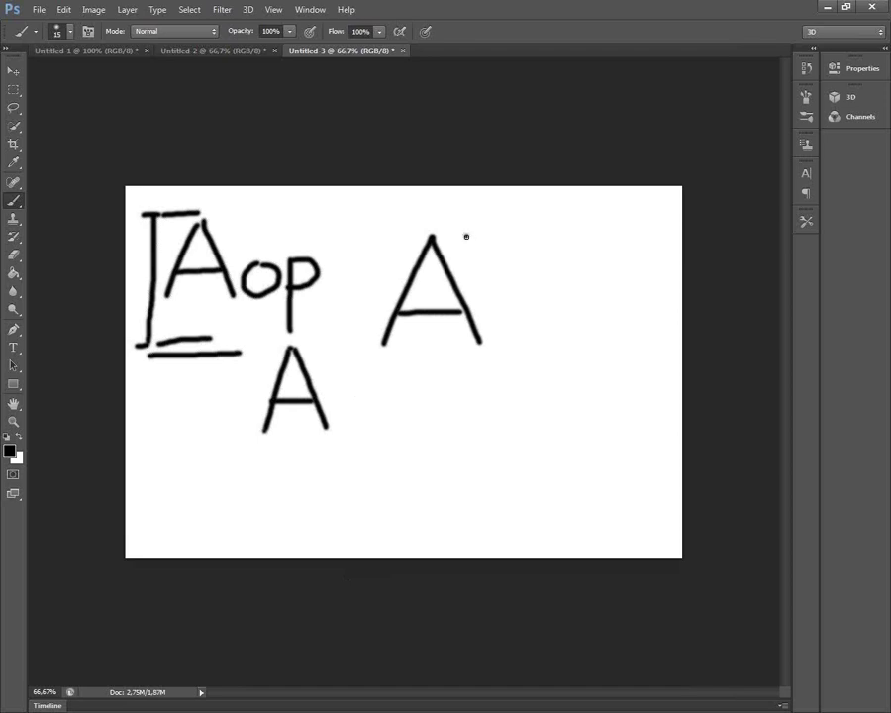
drag(467, 236, 500, 312)
drag(539, 236, 492, 343)
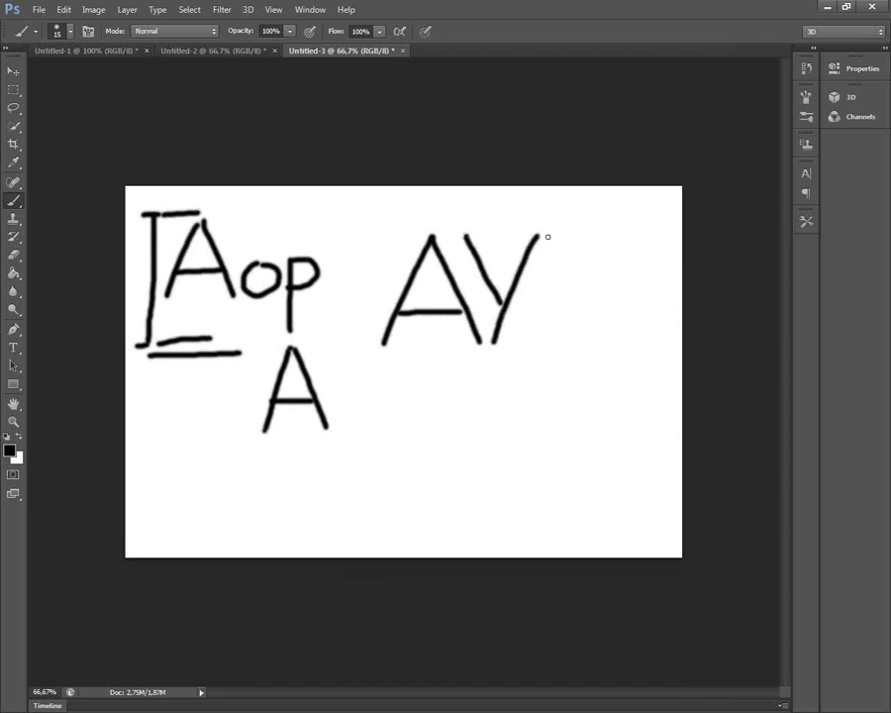
drag(547, 235, 551, 338)
mouse_move(550, 238)
mouse_down()
mouse_move(574, 302)
mouse_move(610, 238)
mouse_move(620, 337)
mouse_up()
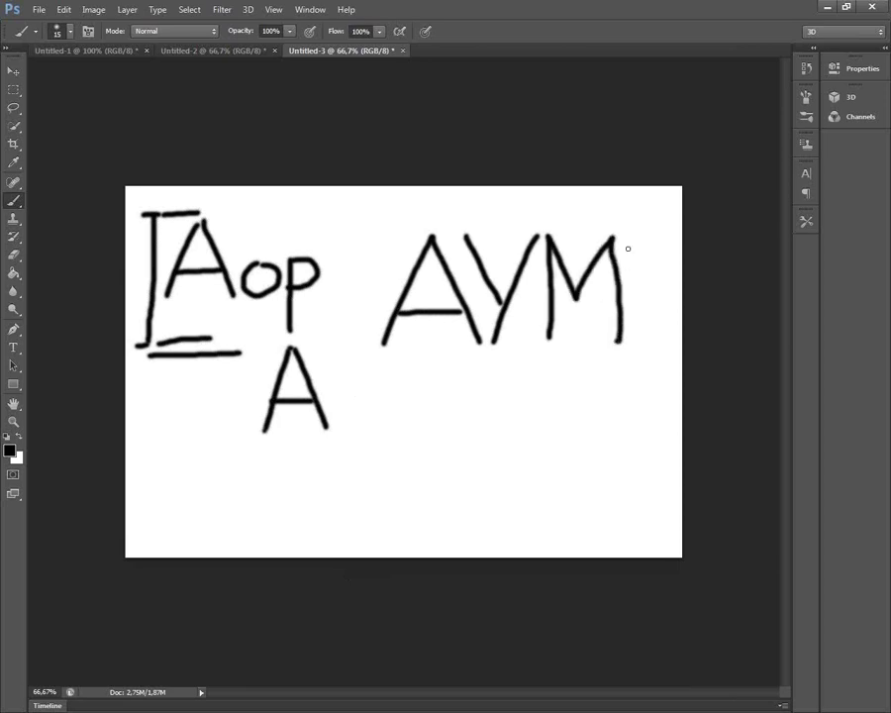
drag(637, 235, 643, 342)
drag(641, 236, 681, 236)
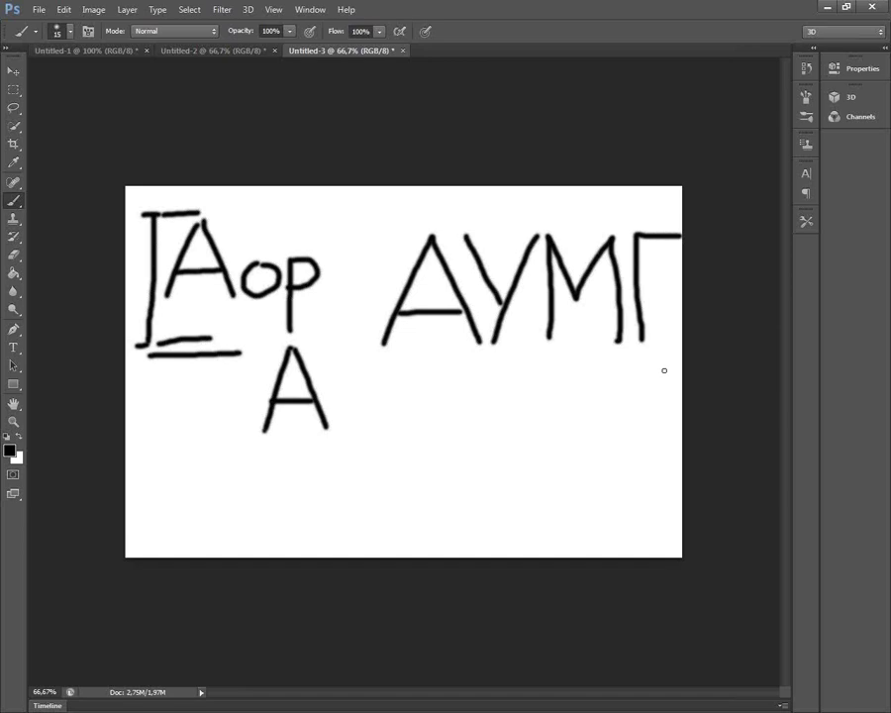
- Set the foreground colour to red #ff4545 in the Color Picker
click(10, 451)
click(324, 235)
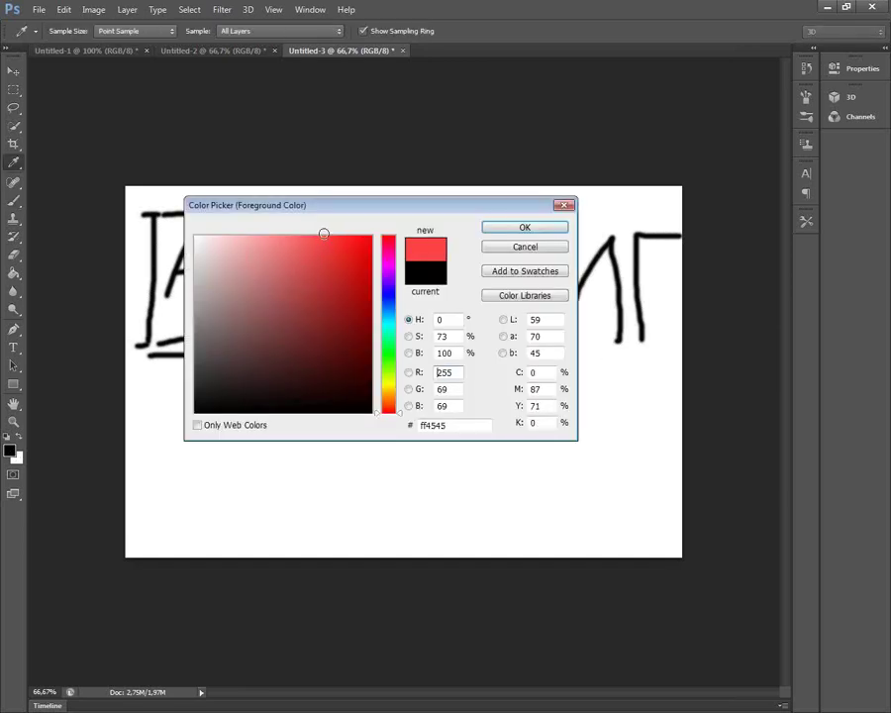
click(525, 228)
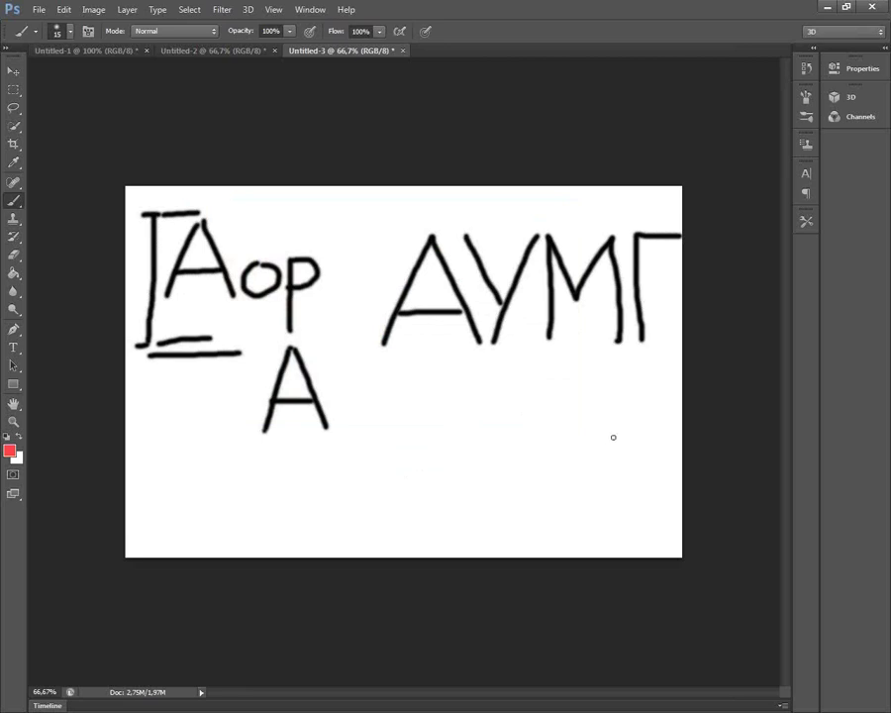
- Paint red vertical accent pairs under Г, М and У, then sample black back
drag(638, 347, 637, 394)
drag(620, 350, 617, 394)
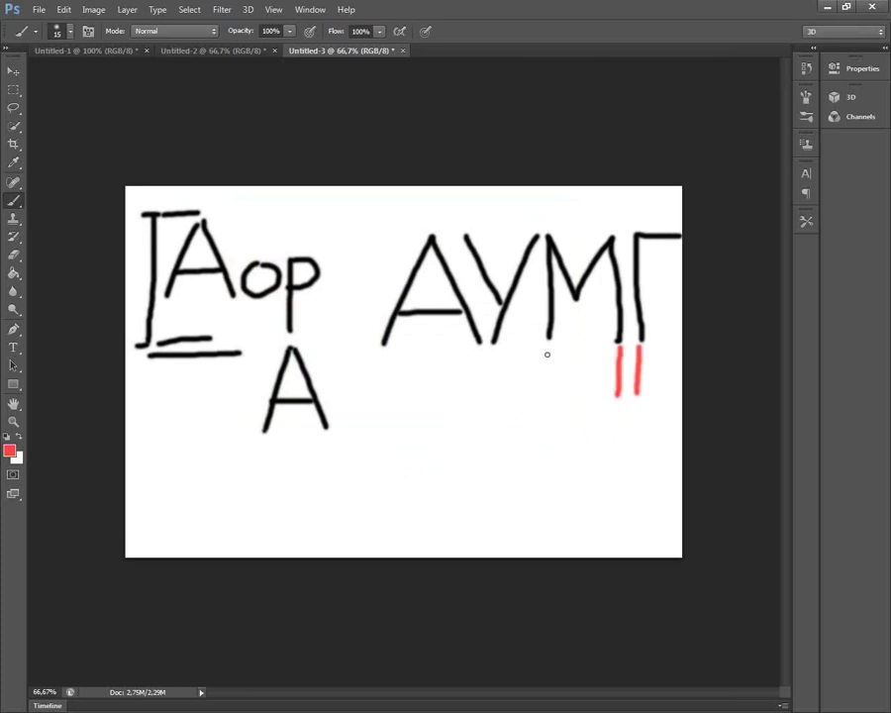
drag(546, 345, 541, 399)
drag(535, 341, 538, 391)
mouse_move(477, 345)
mouse_down()
mouse_move(476, 399)
mouse_move(466, 378)
mouse_move(465, 392)
mouse_up()
click(464, 345)
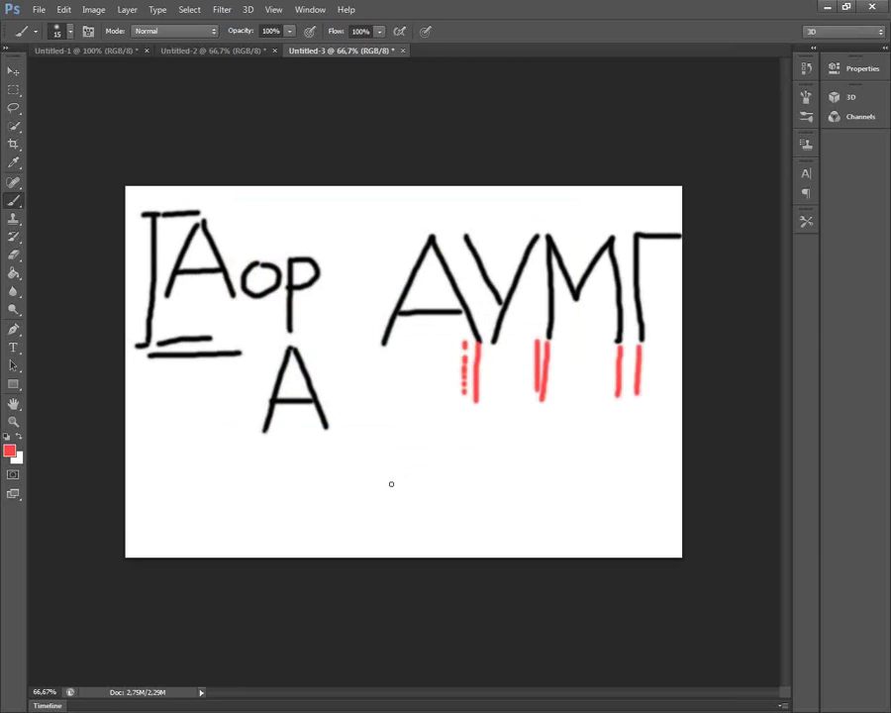
alt+click(318, 397)
- Paint А and У along the canvas bottom, each with two dots beneath
drag(353, 432, 315, 538)
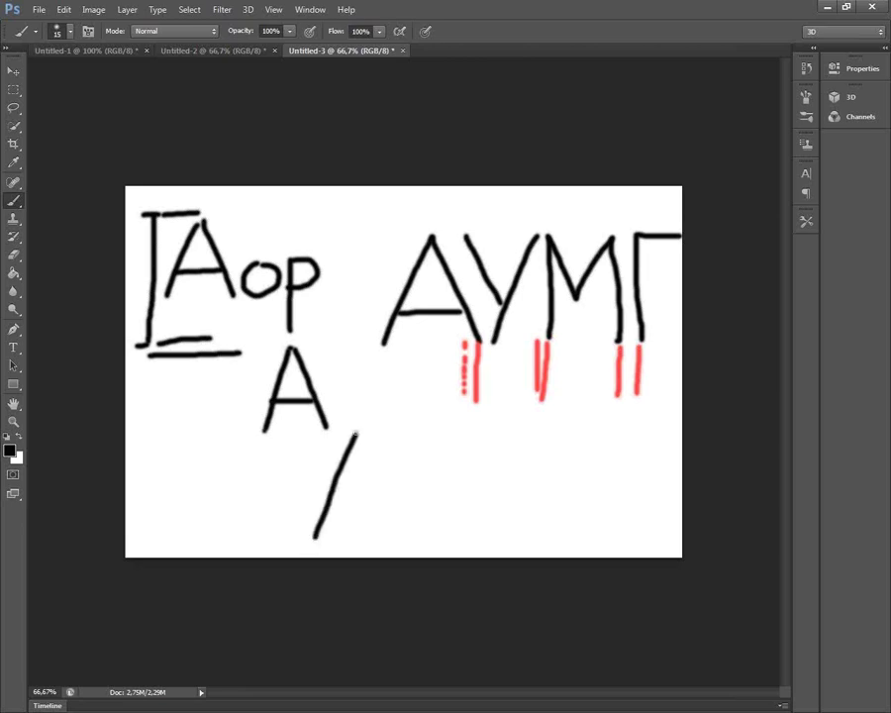
drag(355, 432, 398, 538)
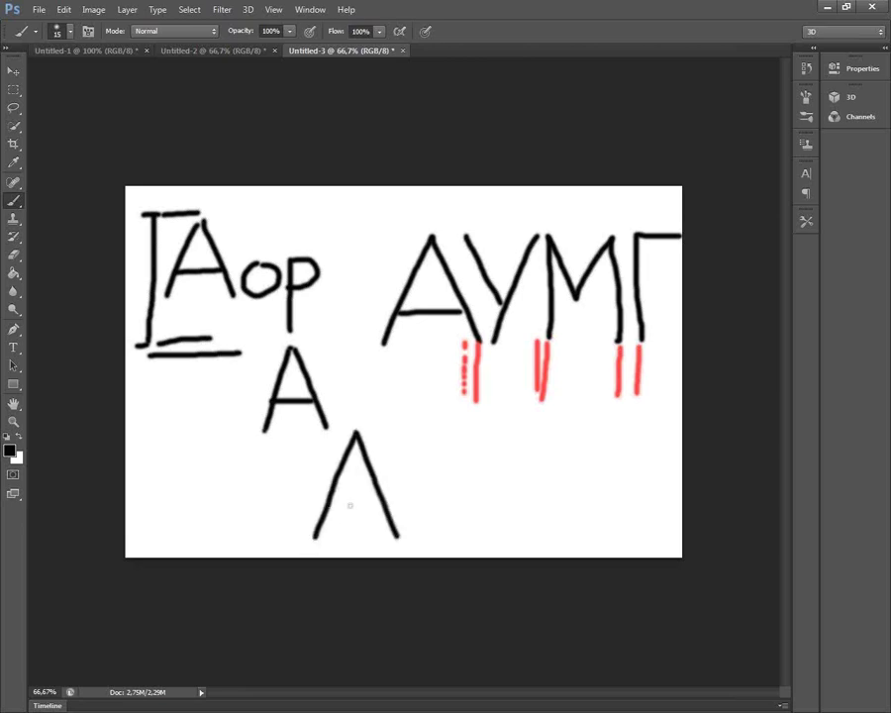
drag(327, 505, 381, 504)
click(397, 542)
click(409, 543)
drag(415, 435, 446, 487)
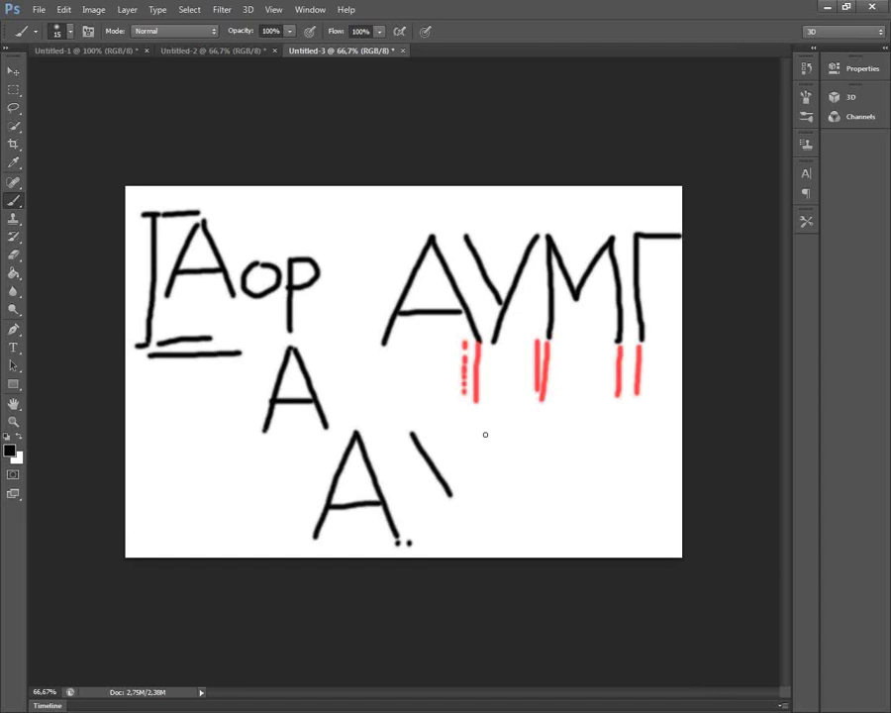
drag(485, 436, 432, 536)
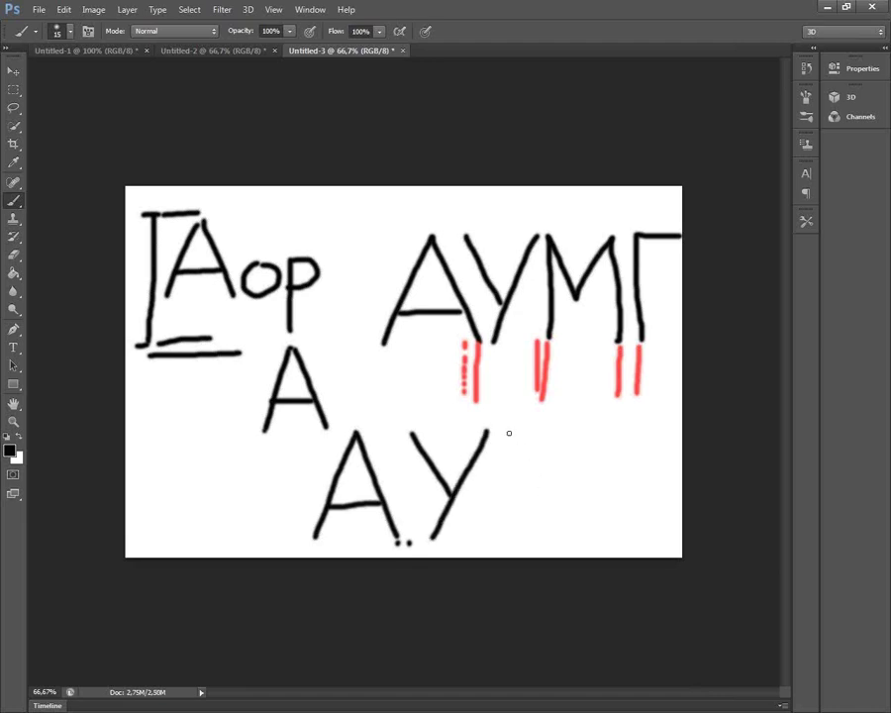
click(493, 539)
click(505, 538)
- Finish the bottom word with М, a dot after it, and Г
drag(500, 431, 503, 533)
mouse_move(500, 444)
mouse_down()
mouse_move(530, 480)
mouse_move(543, 475)
mouse_move(547, 447)
mouse_move(566, 495)
mouse_move(567, 534)
mouse_up()
click(577, 539)
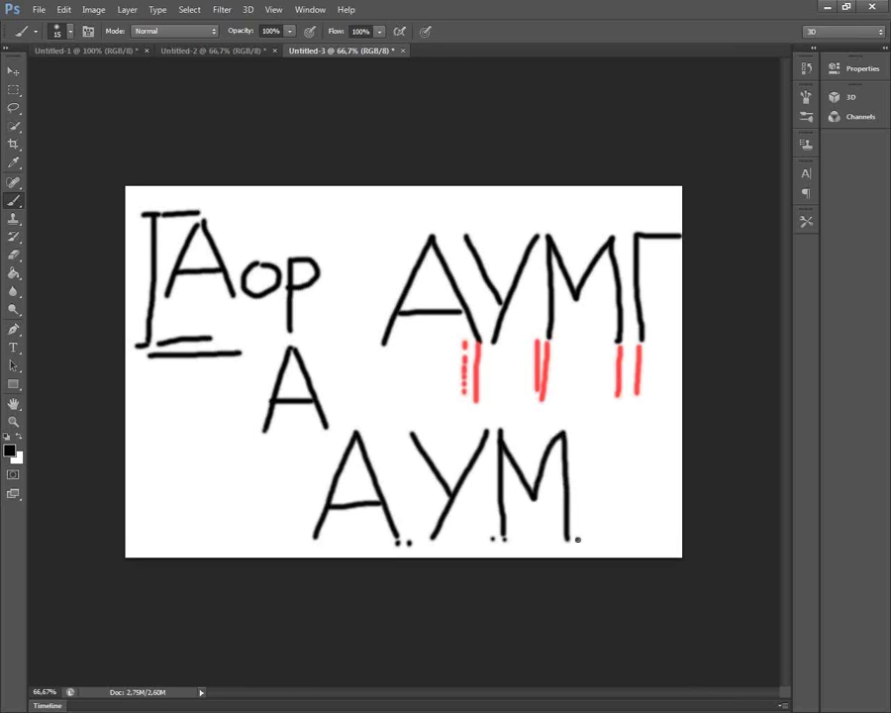
drag(575, 434, 579, 534)
drag(631, 423, 577, 428)
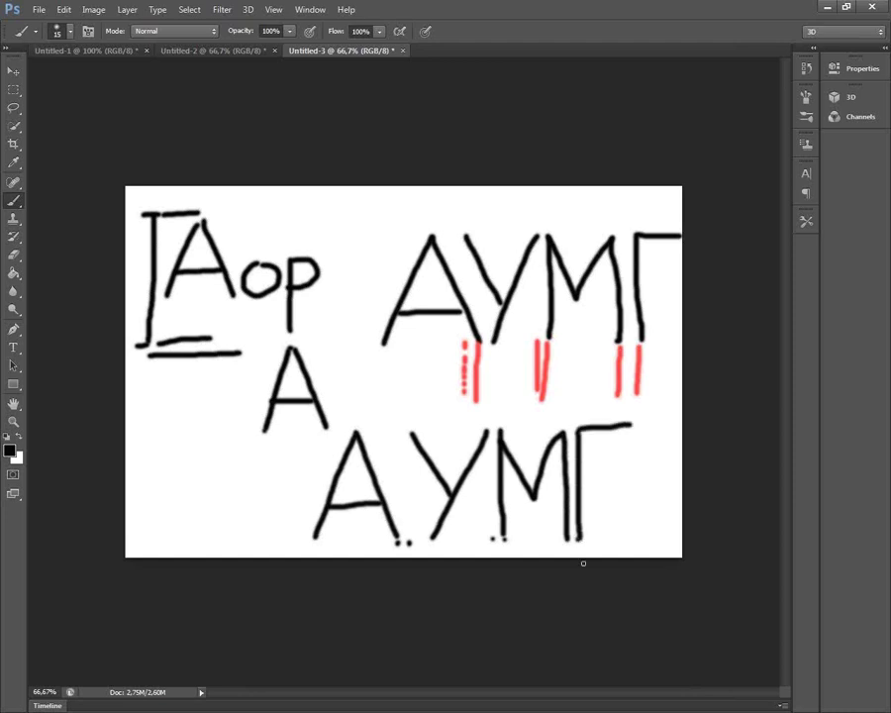
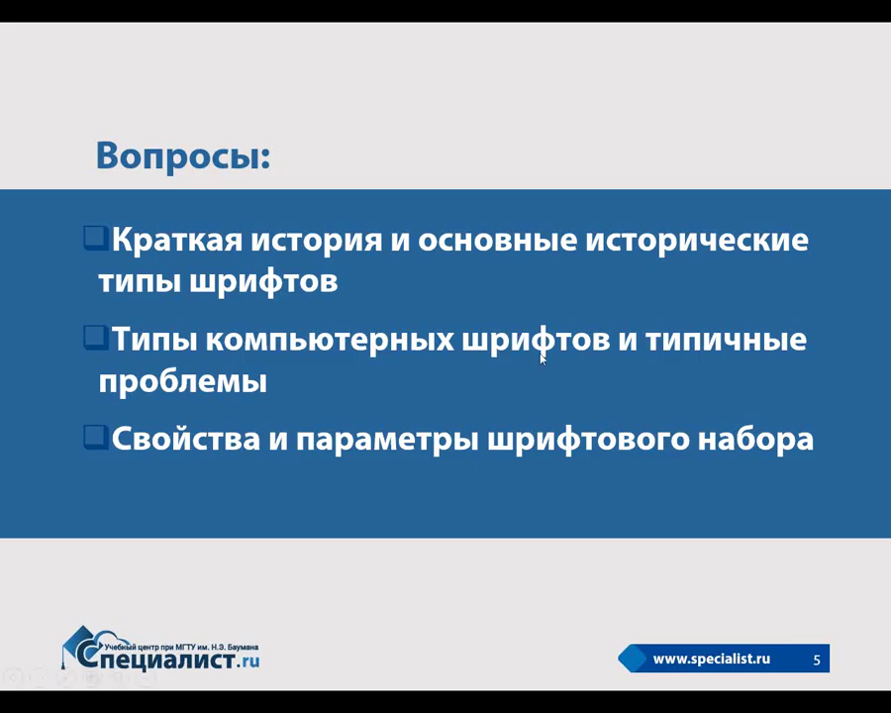
- Advance the slideshow from slide 5 to slide 6, «Давайте обсудим ваши вопросы?», with the contact number
click(535, 360)
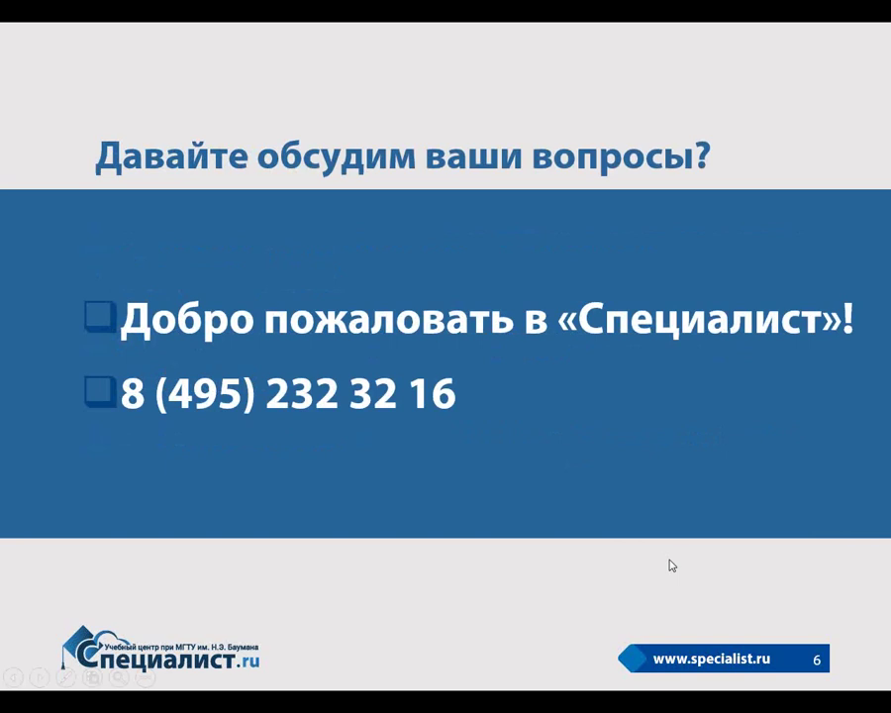